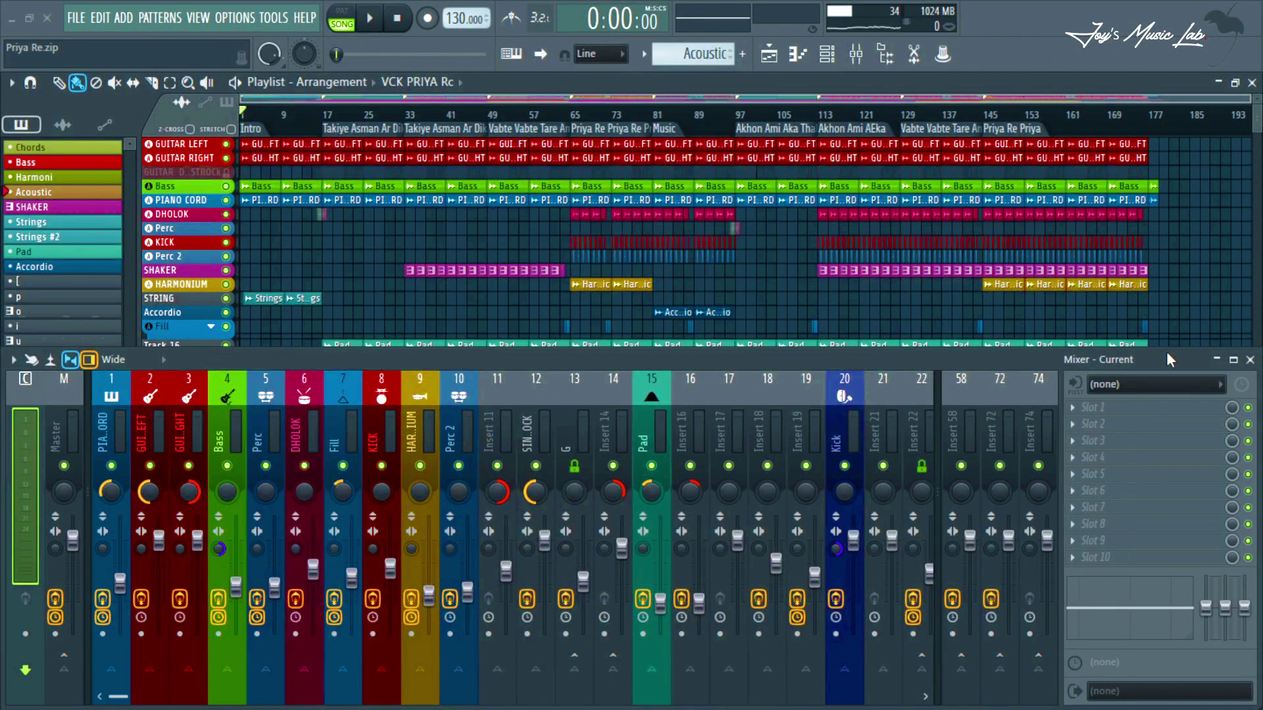
# Play the full arrangement from the start, hide the mixer during playback, and stop the song.
pyautogui.press('space')
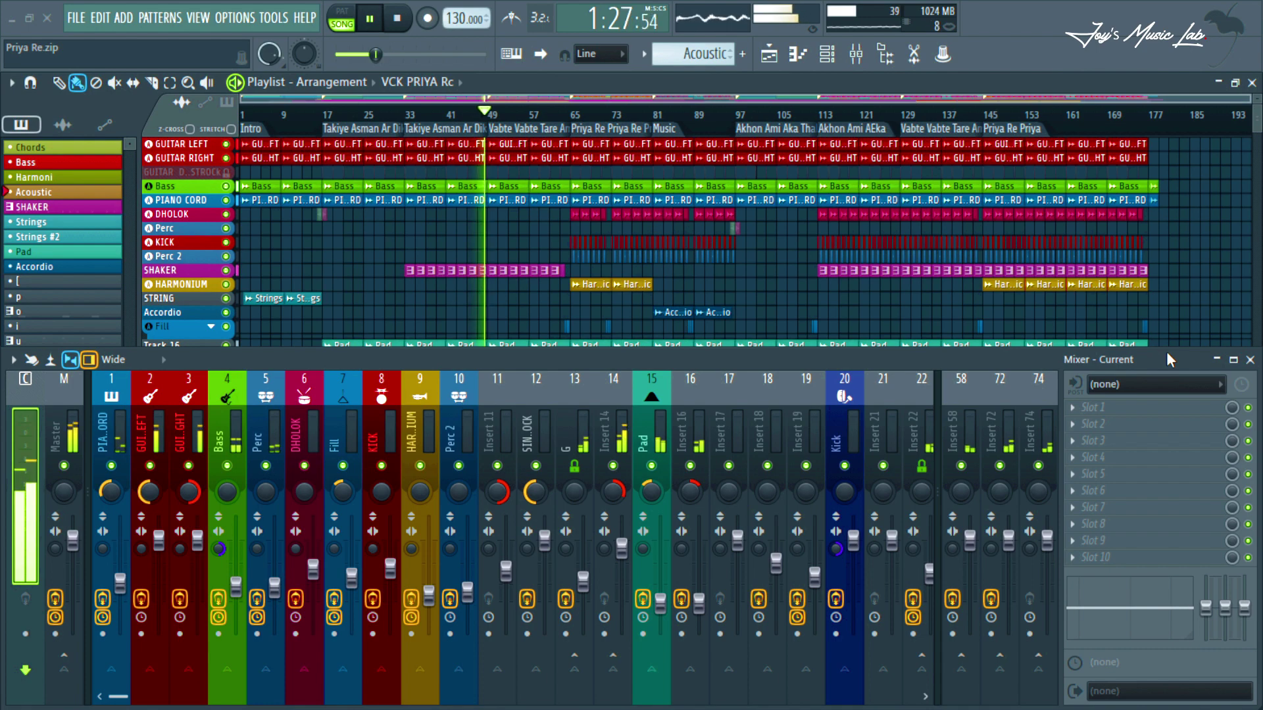
pyautogui.press('F9')
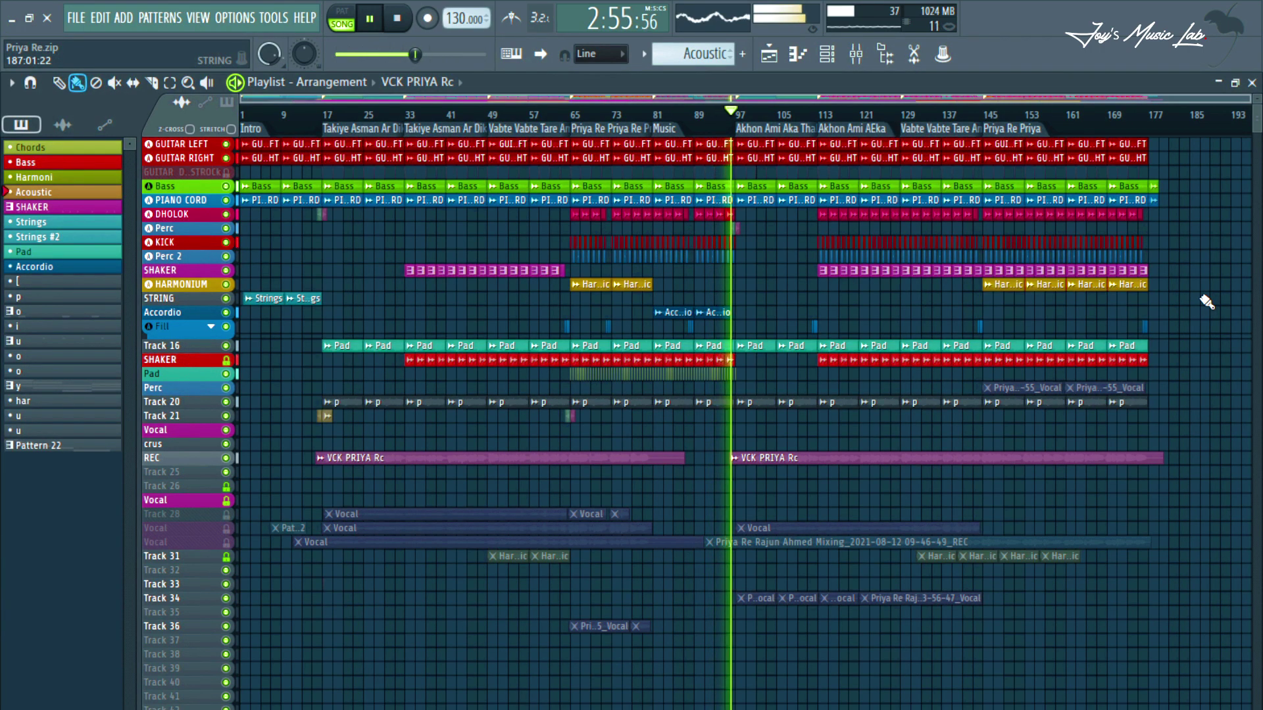
pyautogui.press('space')
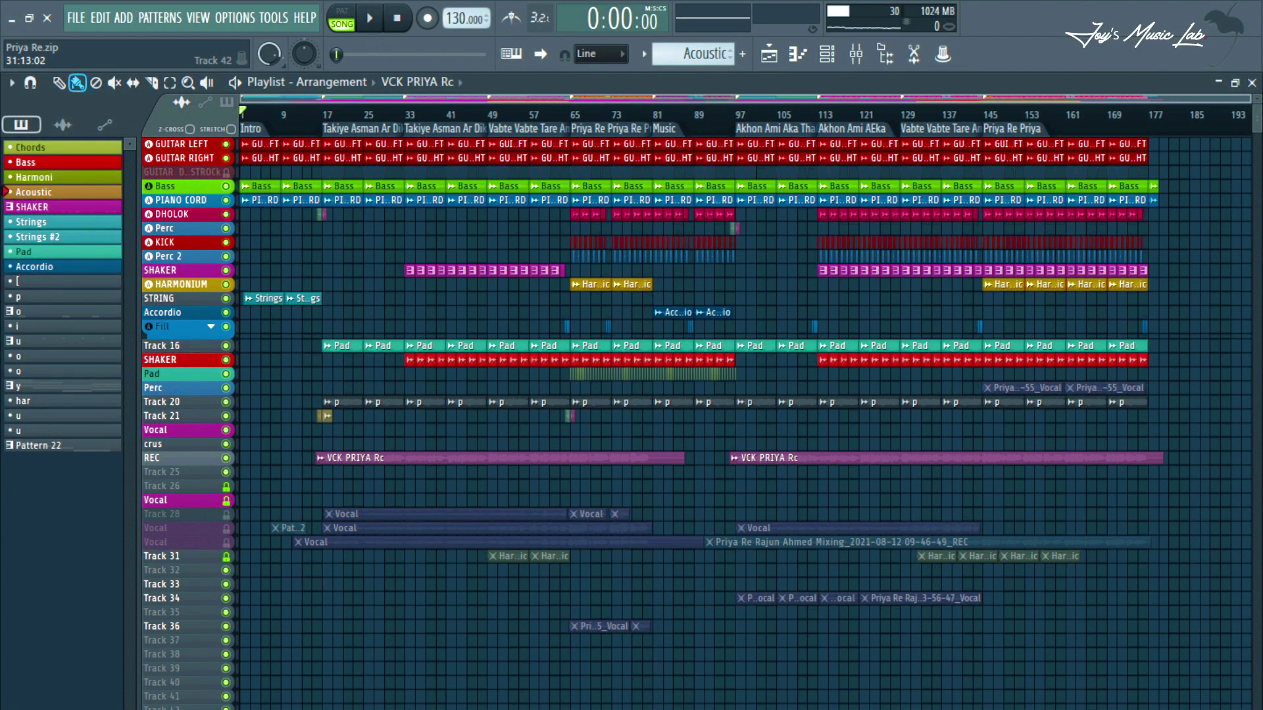
# Solo the GUITAR LEFT and GUITAR RIGHT tracks together, enlarge the playlist tracks, and audition both guitars through the intro.
pyautogui.keyDown('ctrl'); pyautogui.click(226, 144); pyautogui.keyUp('ctrl')
pyautogui.click(225, 158)
pyautogui.press('space')
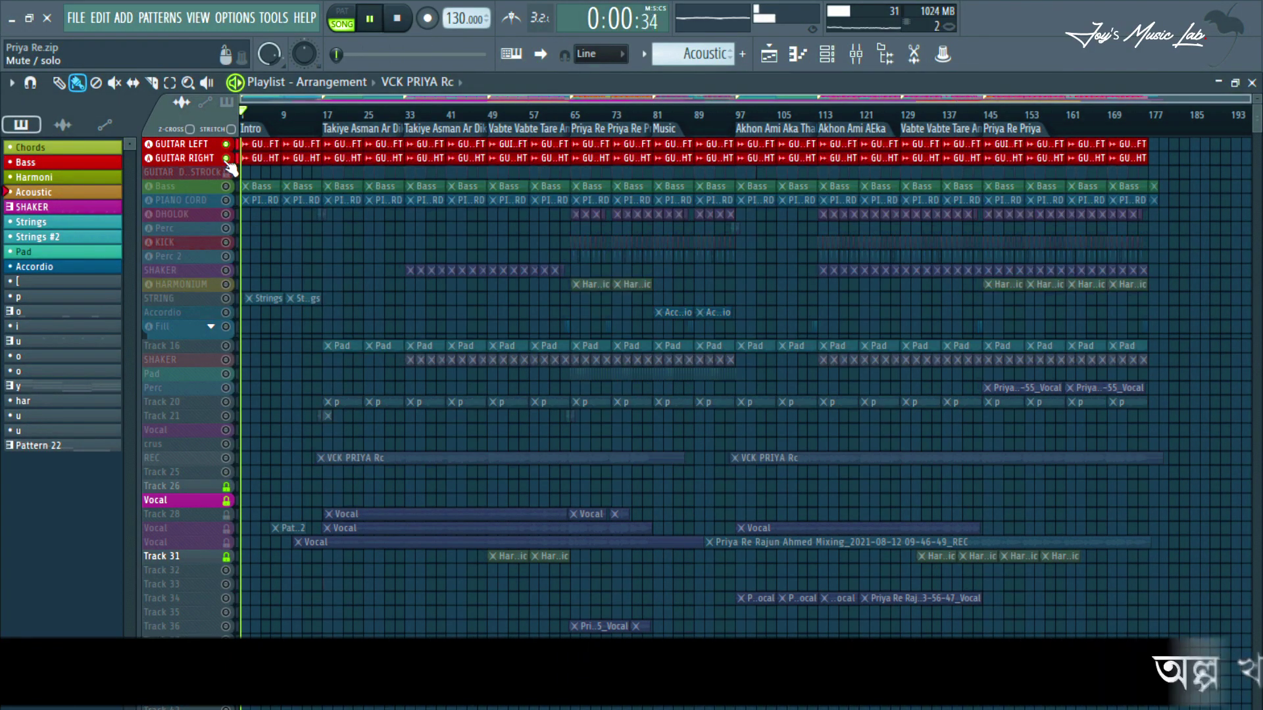
pyautogui.moveTo(1257, 98); pyautogui.dragTo(1257, 113)
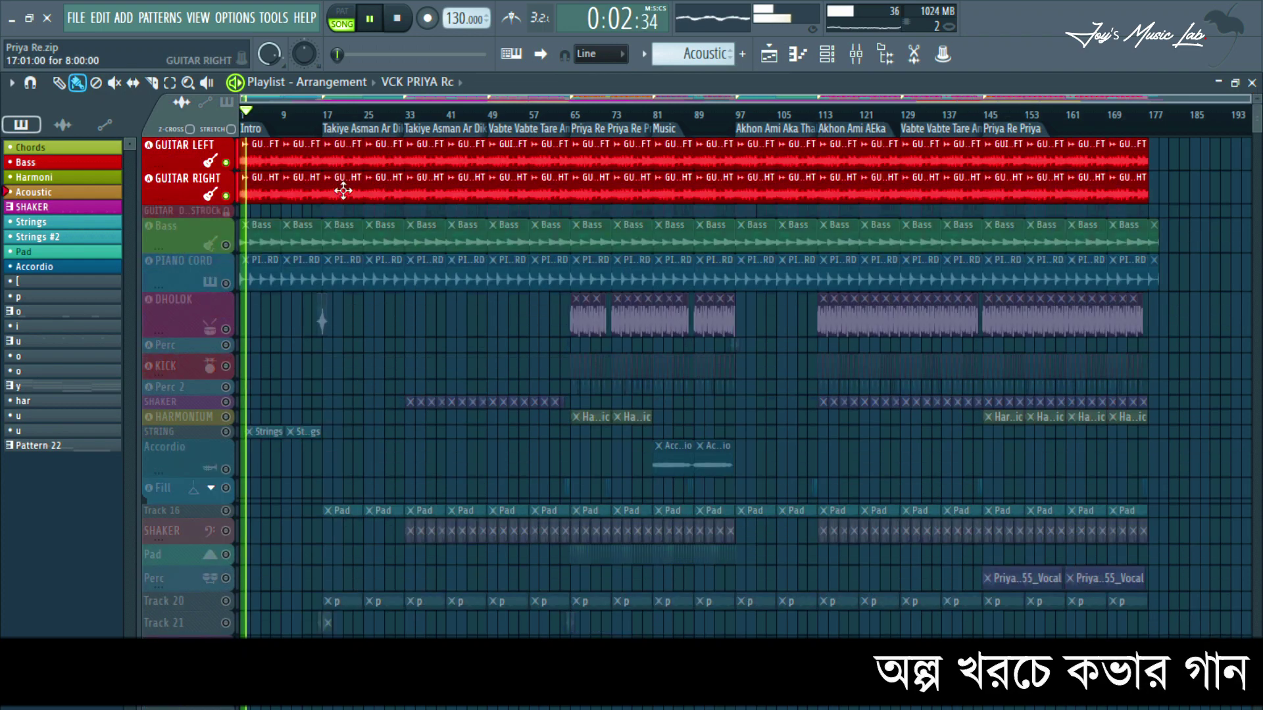
pyautogui.scroll(2, 277, 116)
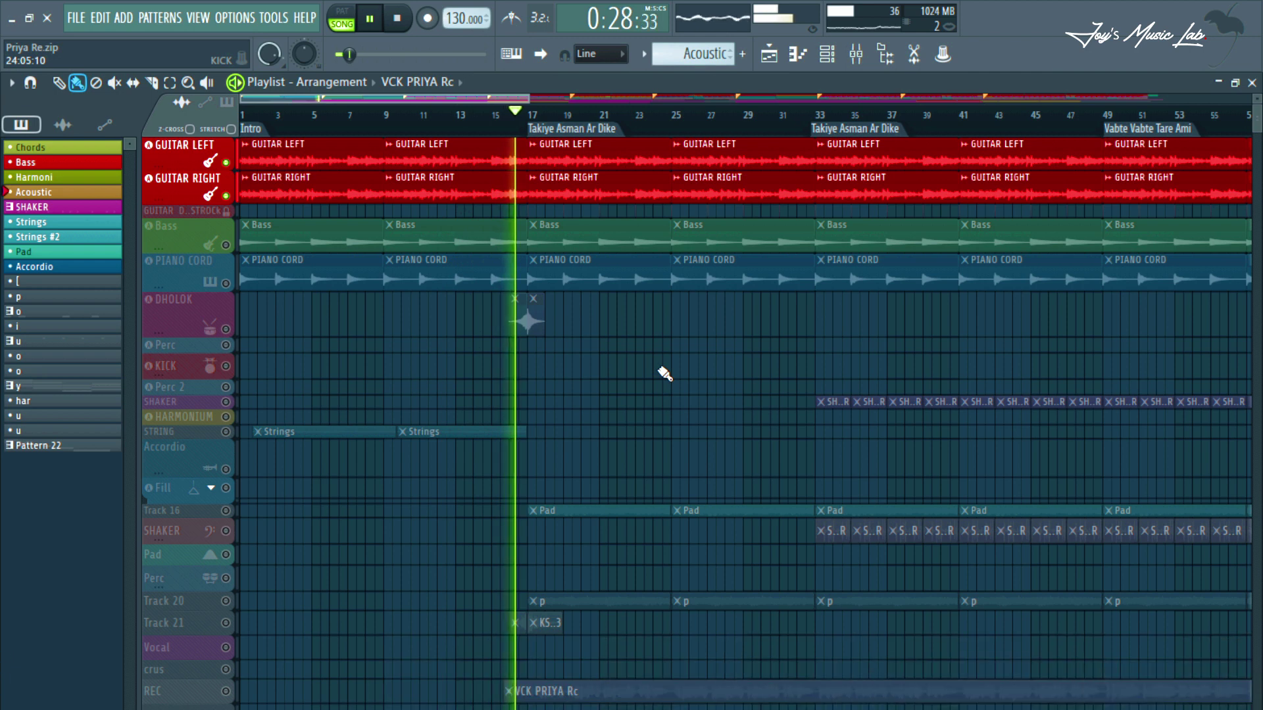
pyautogui.press('space')
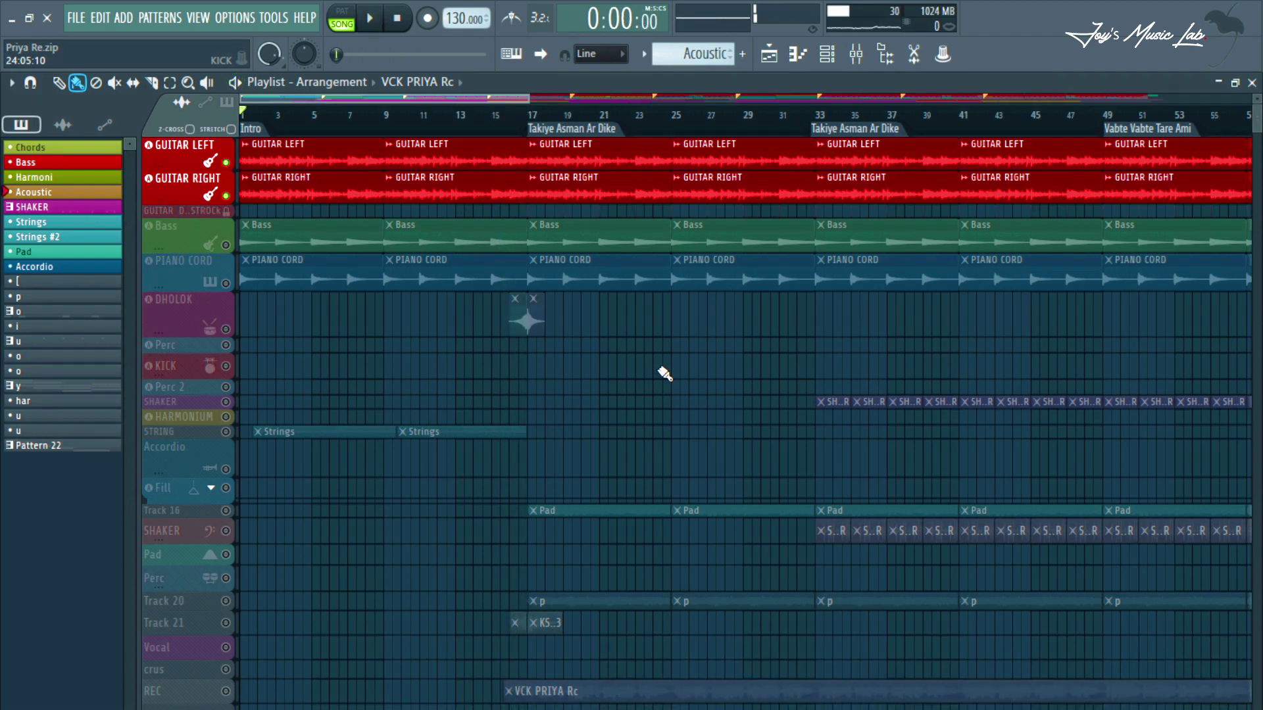
# Audition the Bass track and the PIANO CORD track from the start, soloing each one in turn.
pyautogui.rightClick(226, 245)
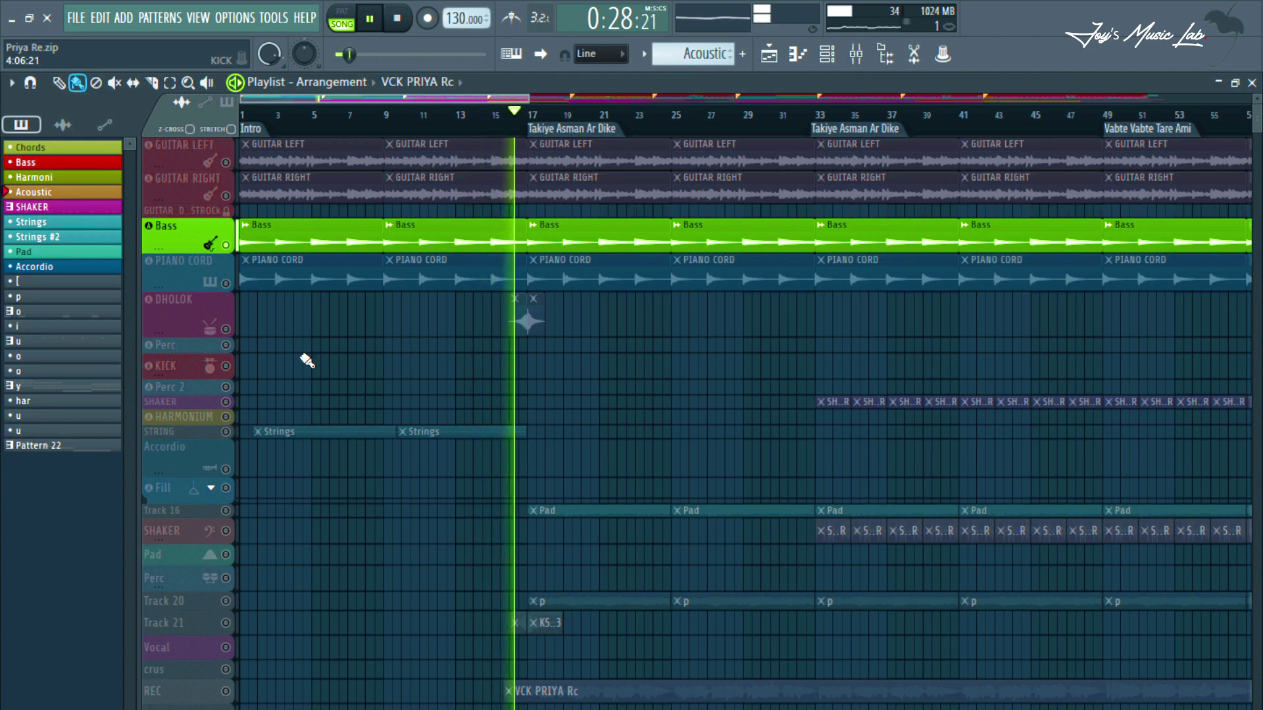
pyautogui.press('space')
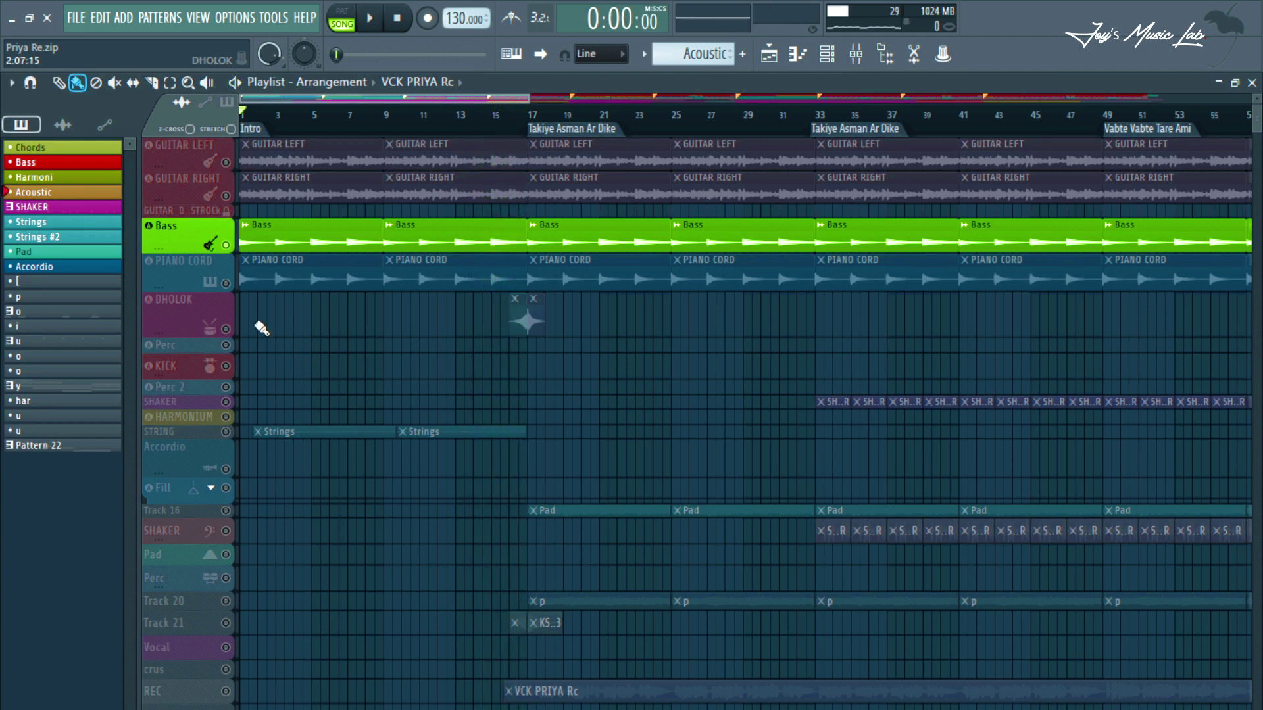
pyautogui.click(230, 288)
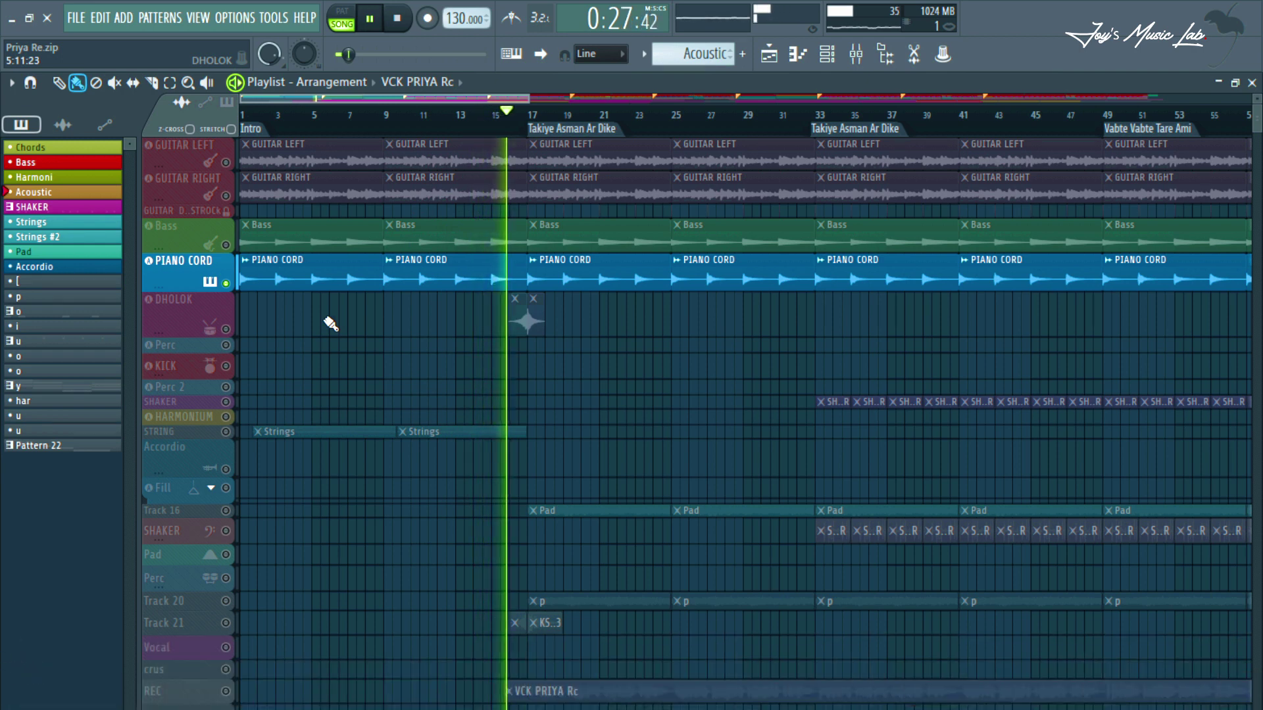
pyautogui.press('space')
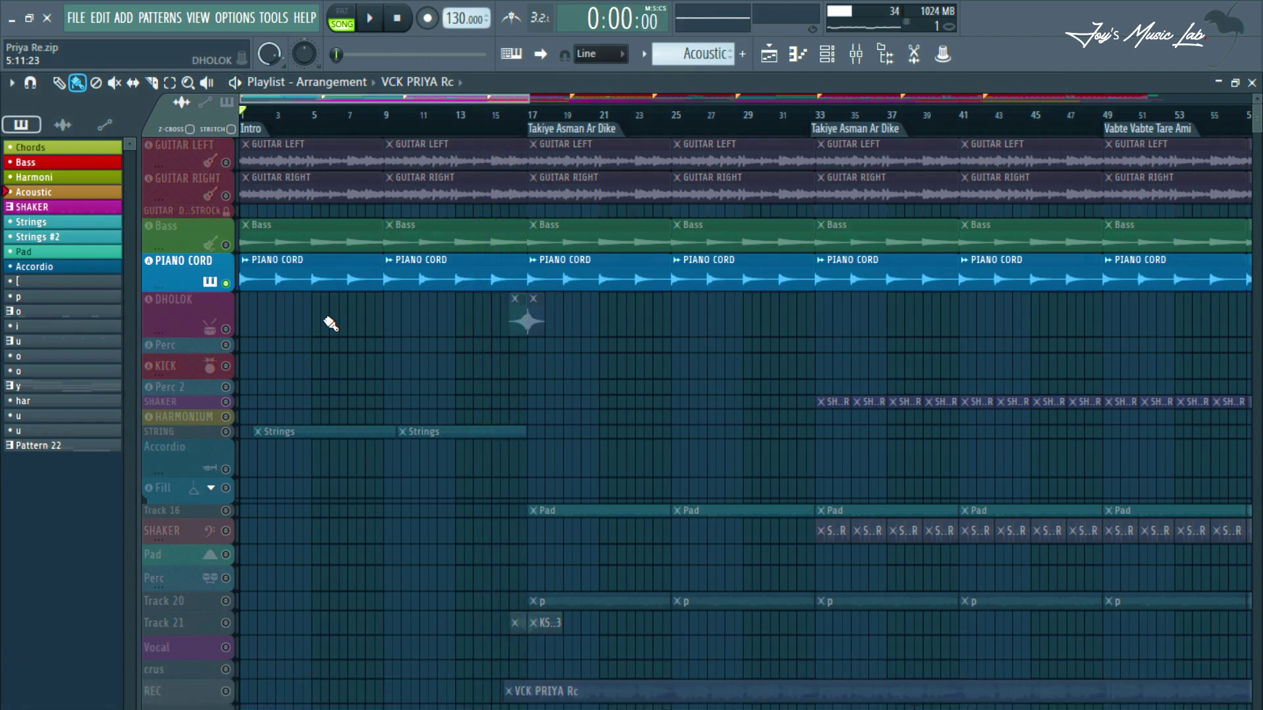
# Solo the DHOLOK track and replay its two short effect clips around bar 17.
pyautogui.click(223, 330)
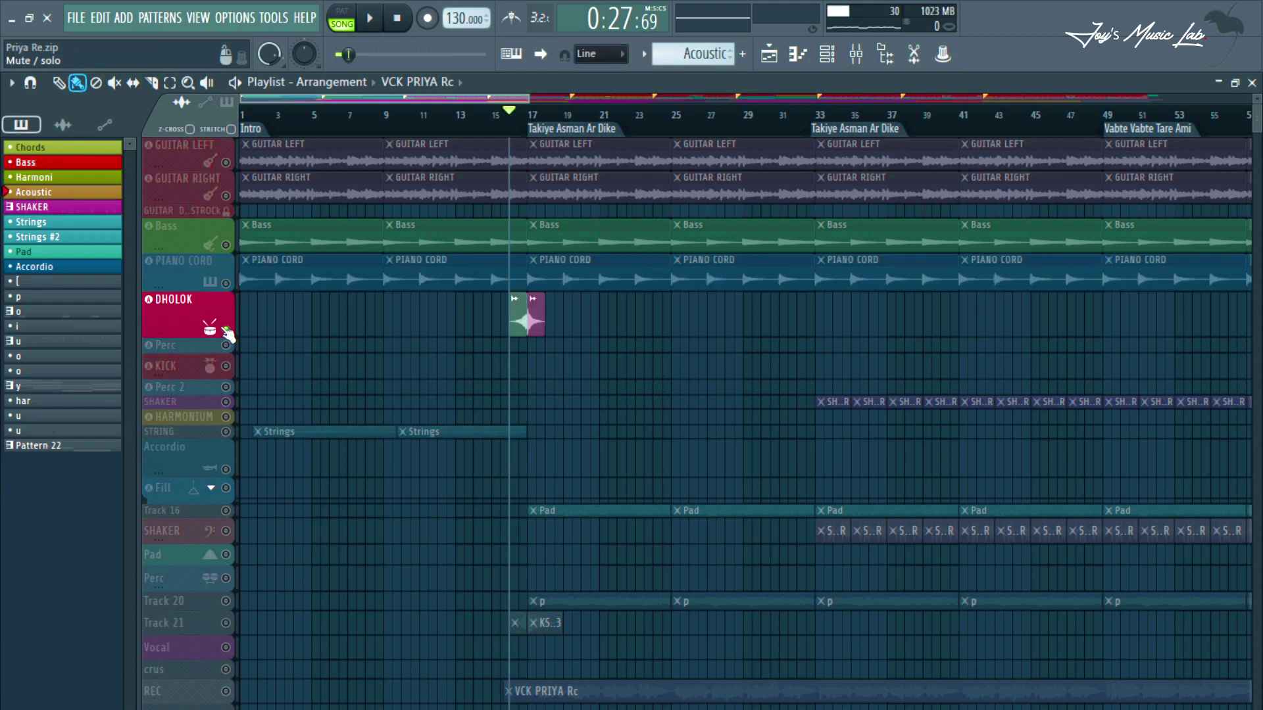
pyautogui.press('space')
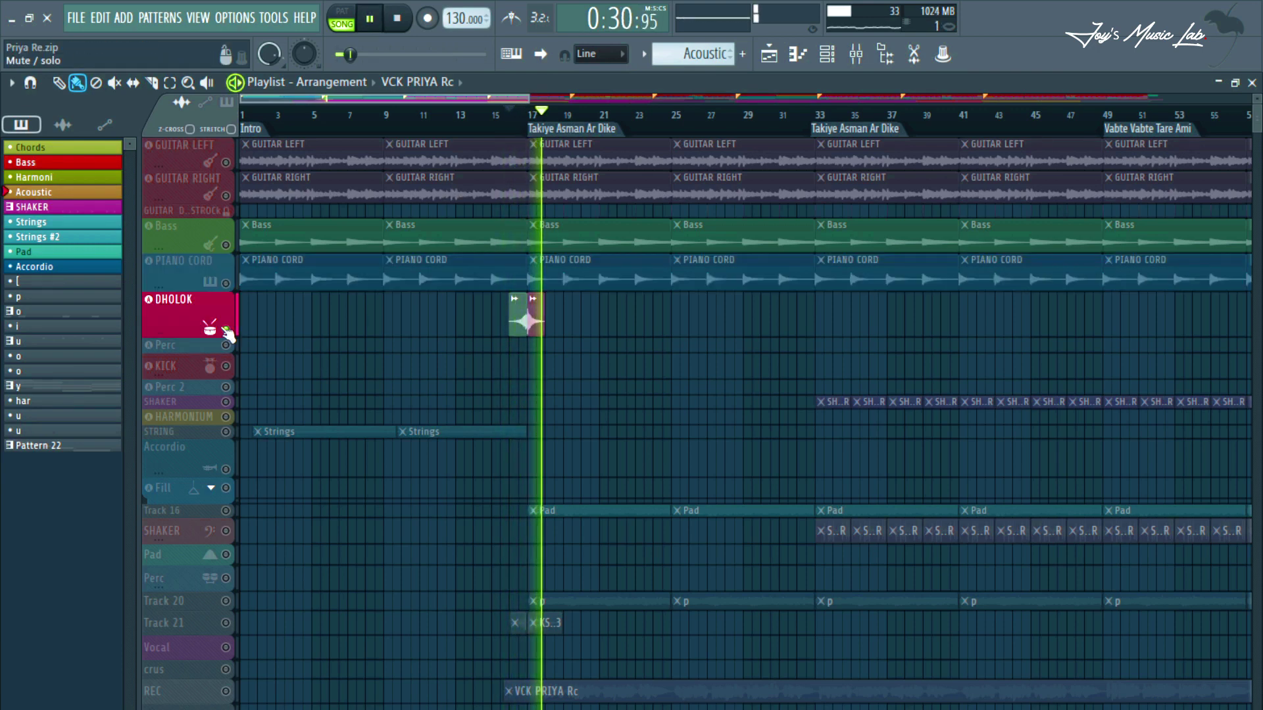
pyautogui.press('space')
pyautogui.press('space')
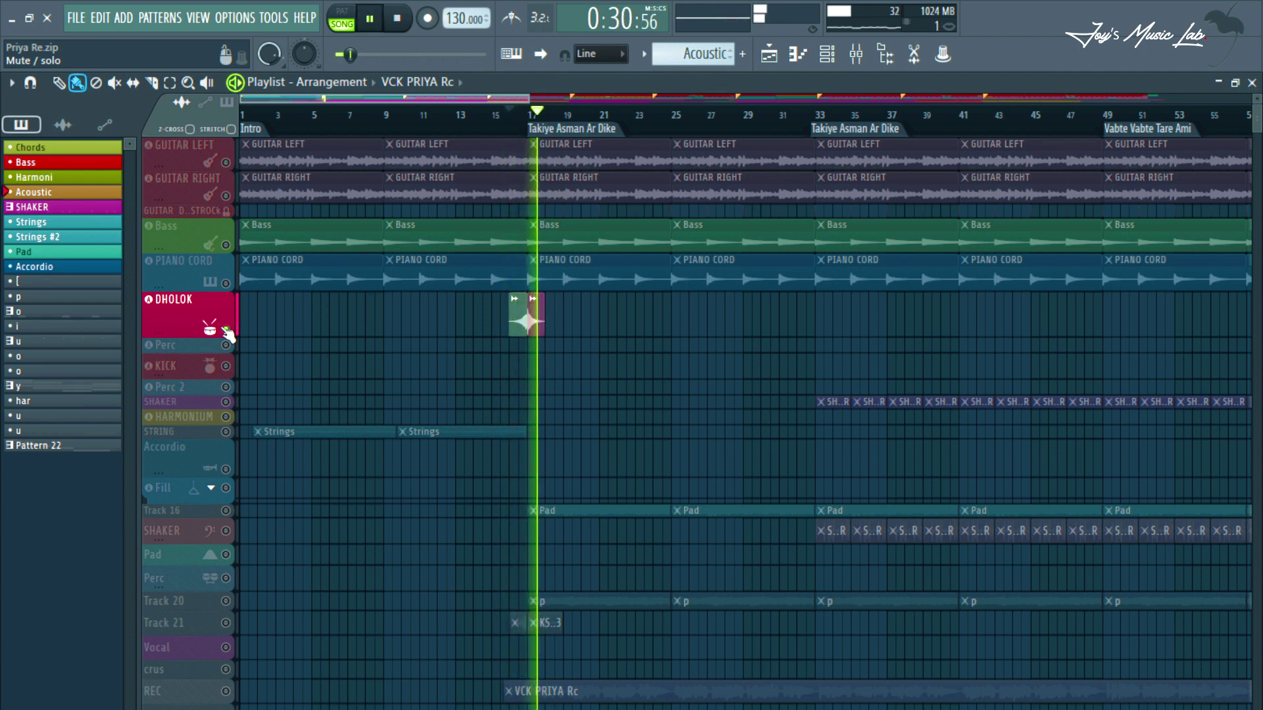
pyautogui.press('space')
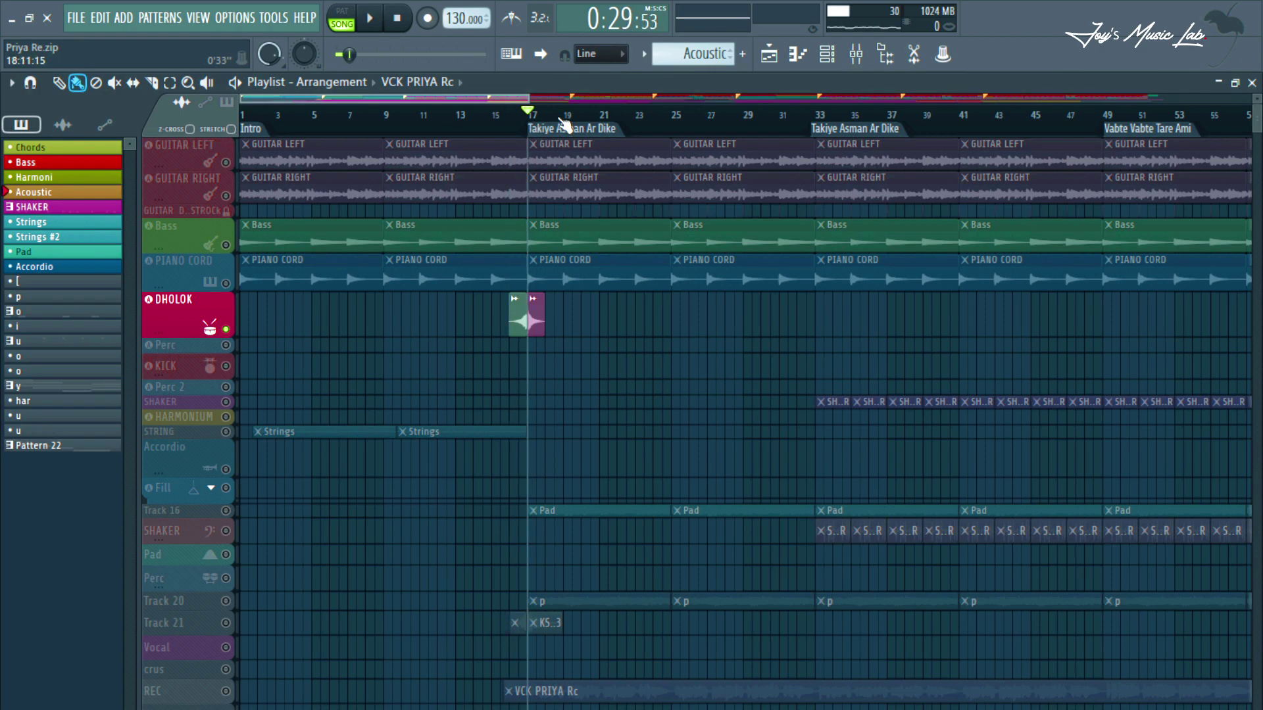
# Solo Track 16 and audition its Pad clips from the bar 17 marker.
pyautogui.scroll(4, 565, 125)
pyautogui.click(225, 511)
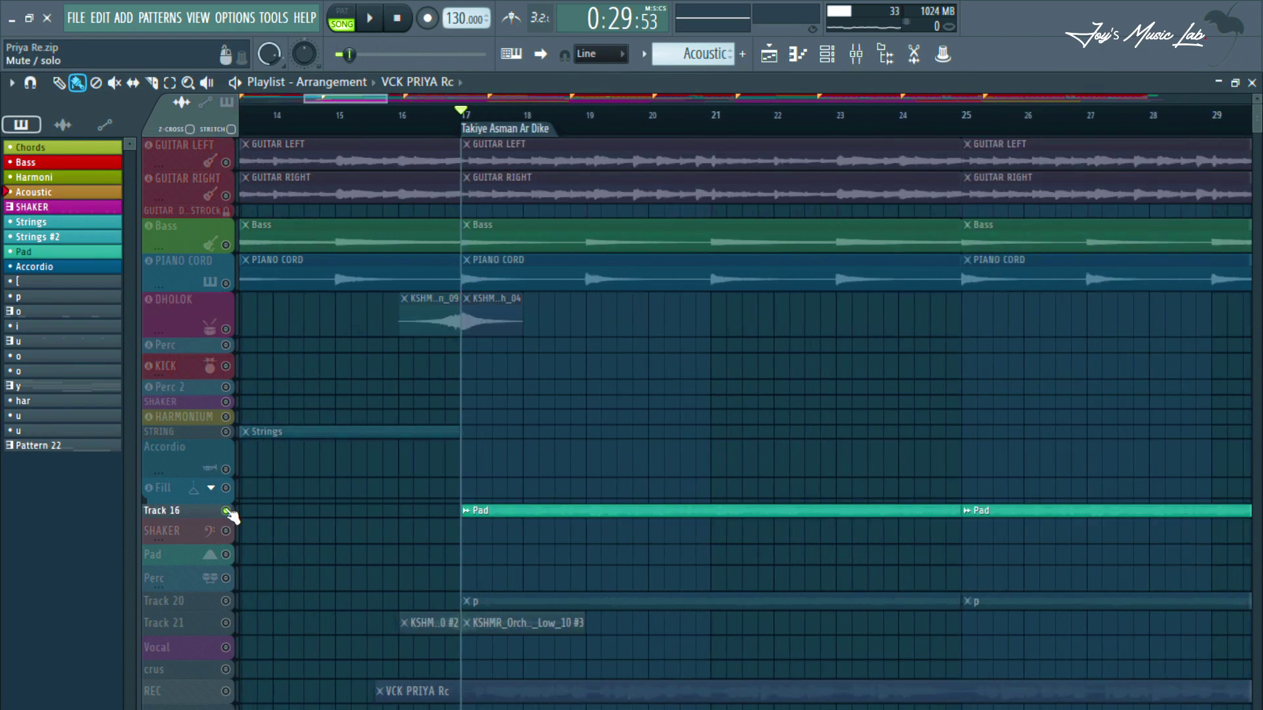
pyautogui.press('space')
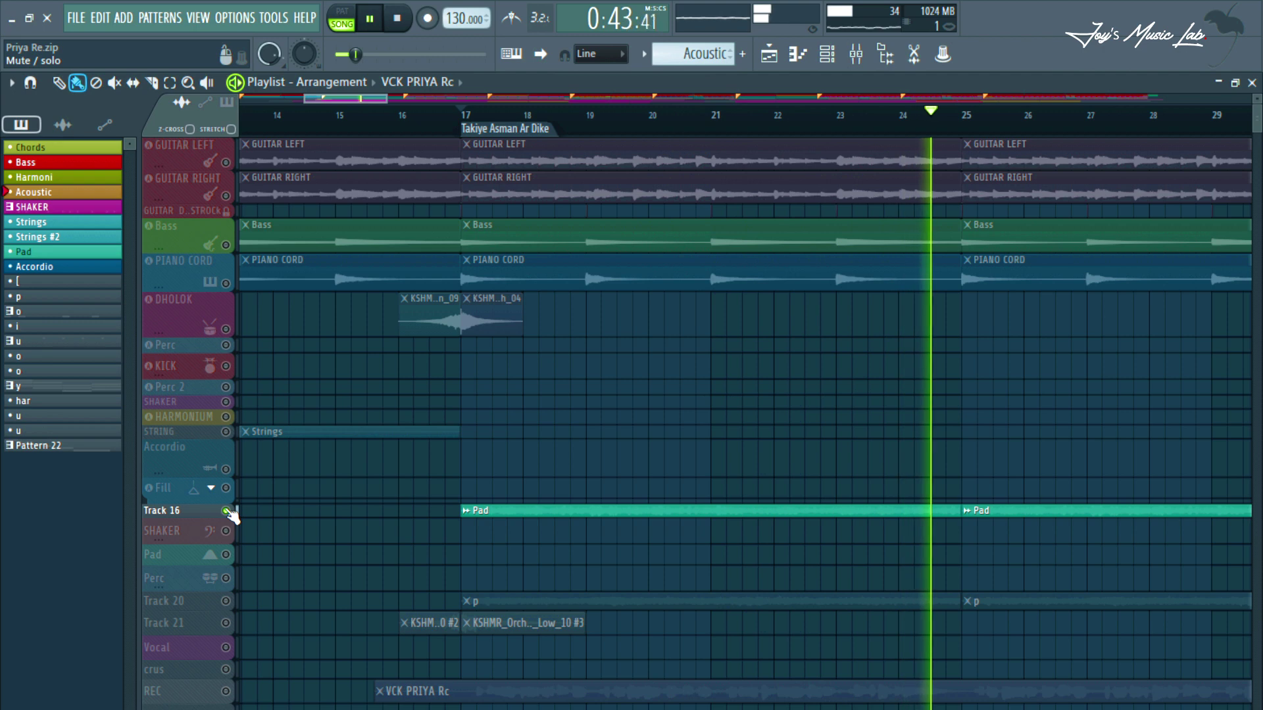
pyautogui.press('space')
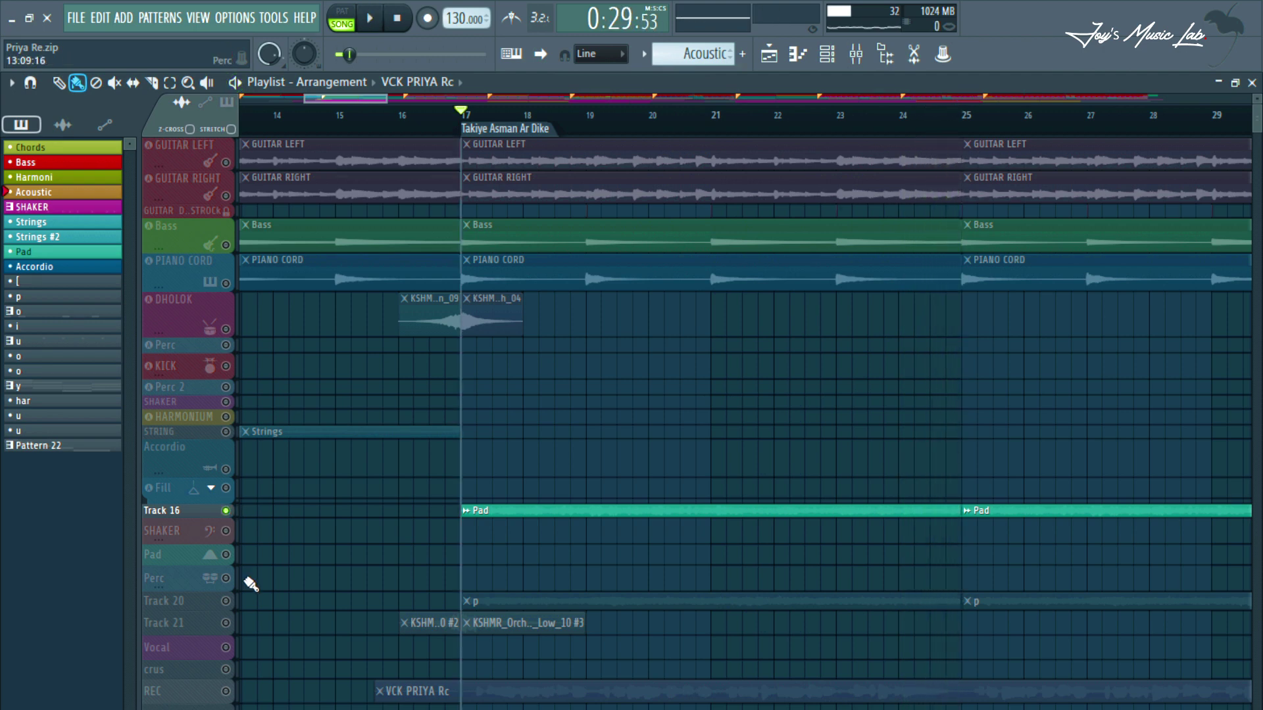
# Solo Track 20 and audition it from bar 17, and replay the section with Track 16 also enabled.
pyautogui.rightClick(226, 623)
pyautogui.rightClick(227, 601)
pyautogui.press('space')
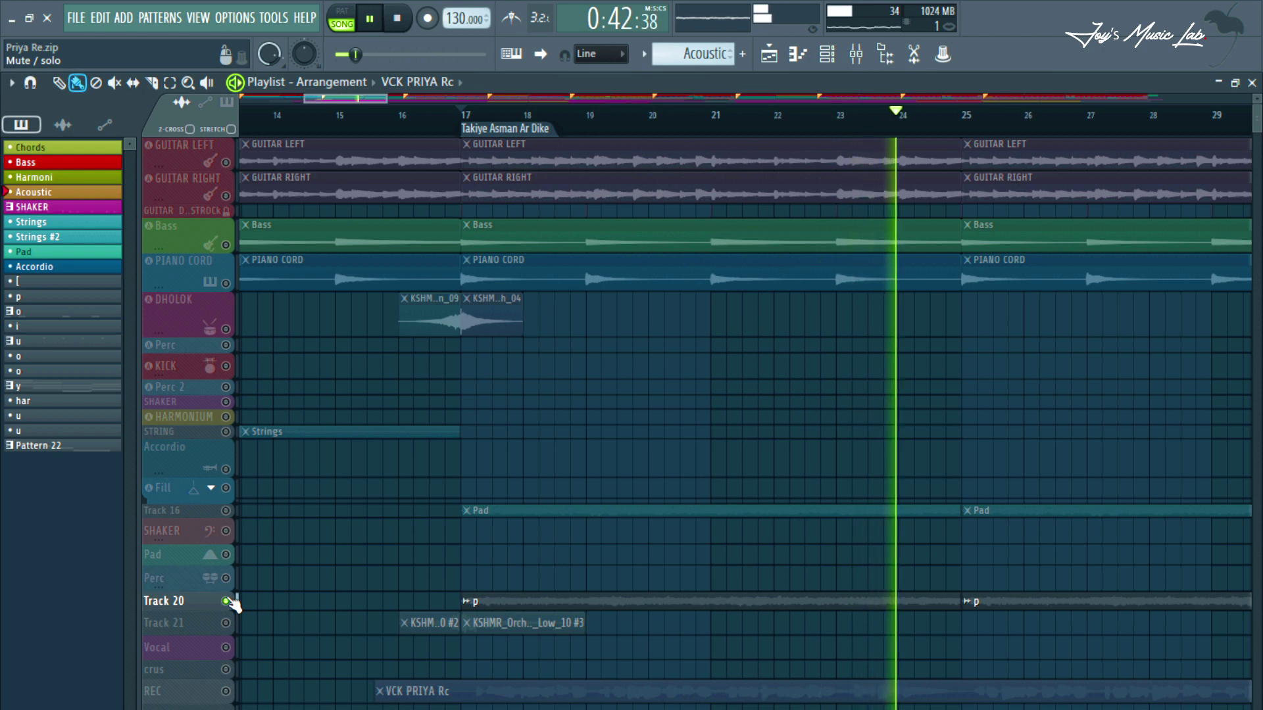
pyautogui.press('space')
pyautogui.click(225, 511)
pyautogui.press('space')
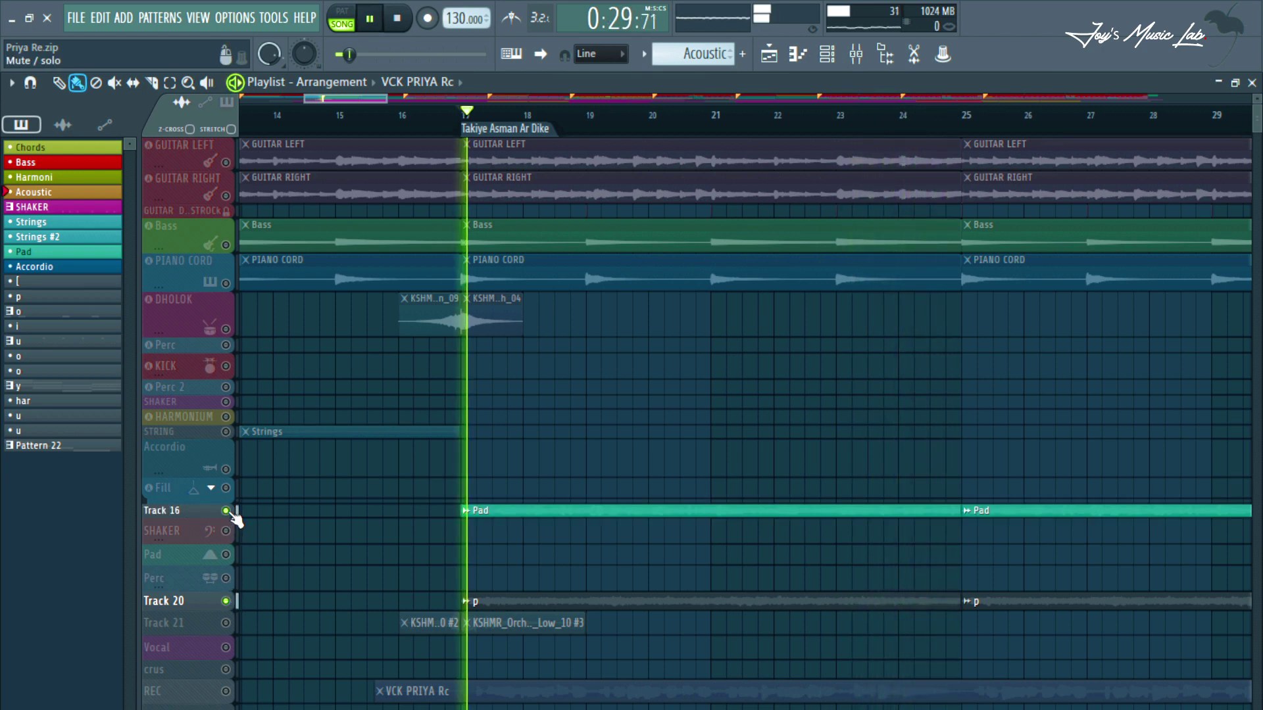
# Solo the STRING track, audition its two Strings clips through the intro, and reduce the track's height.
pyautogui.scroll(-5, 978, 121)
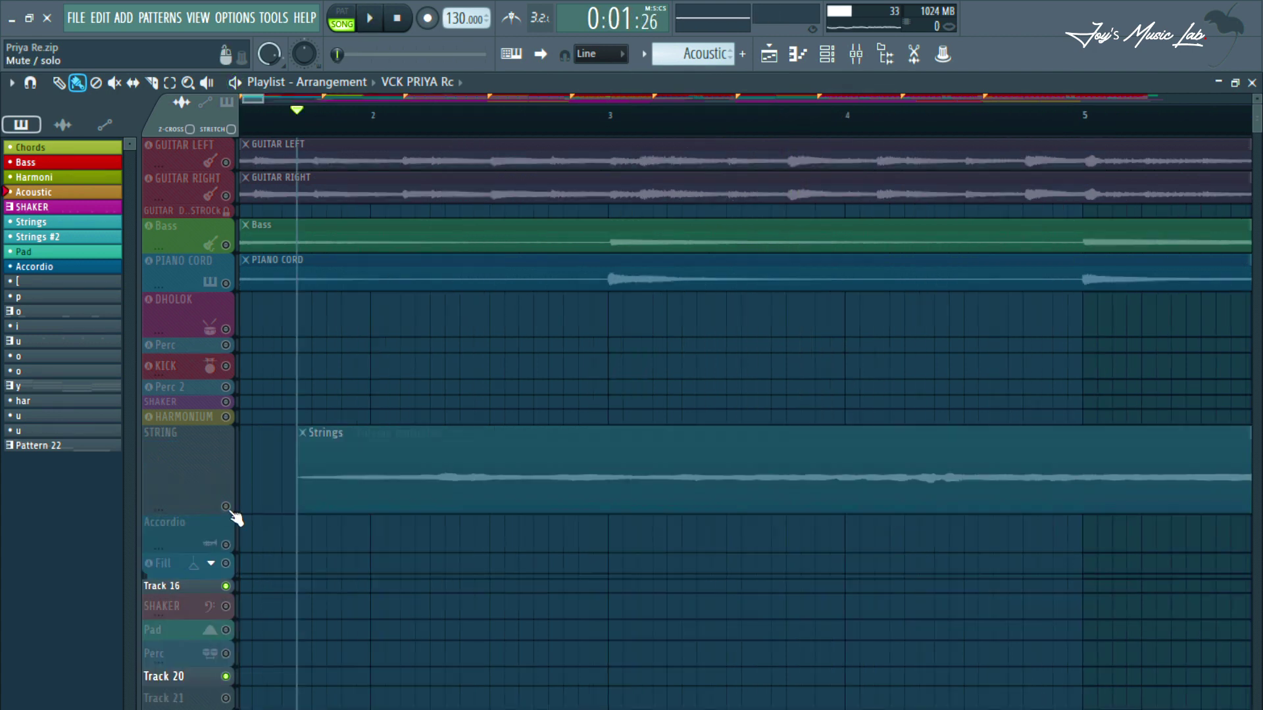
pyautogui.rightClick(226, 507)
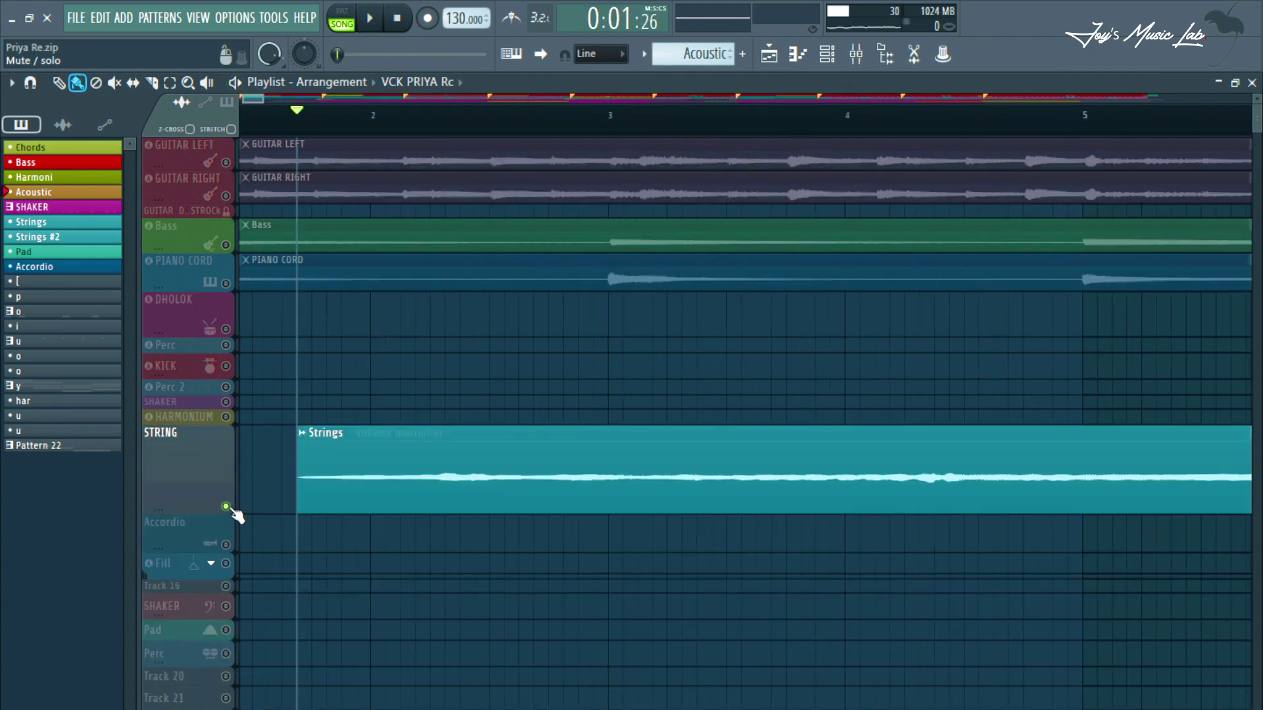
pyautogui.press('space')
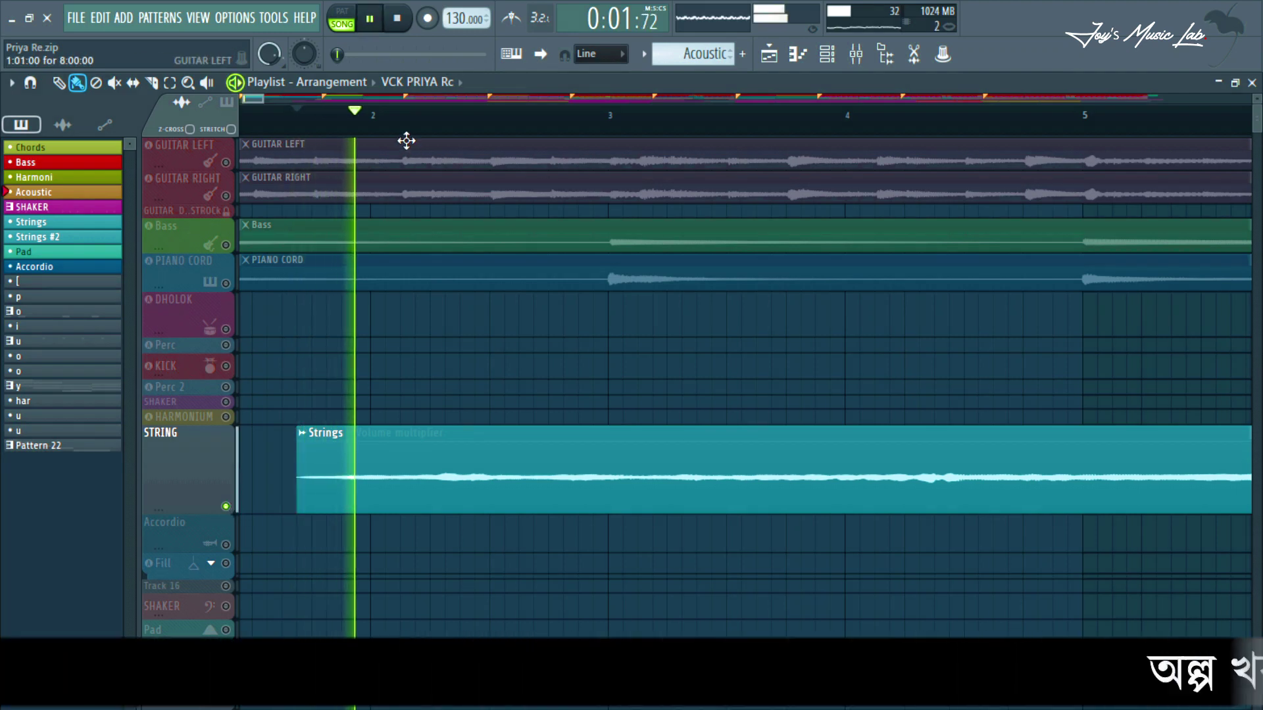
pyautogui.scroll(-5, 395, 122)
pyautogui.scroll(-1, 379, 125)
pyautogui.scroll(-5, 901, 497)
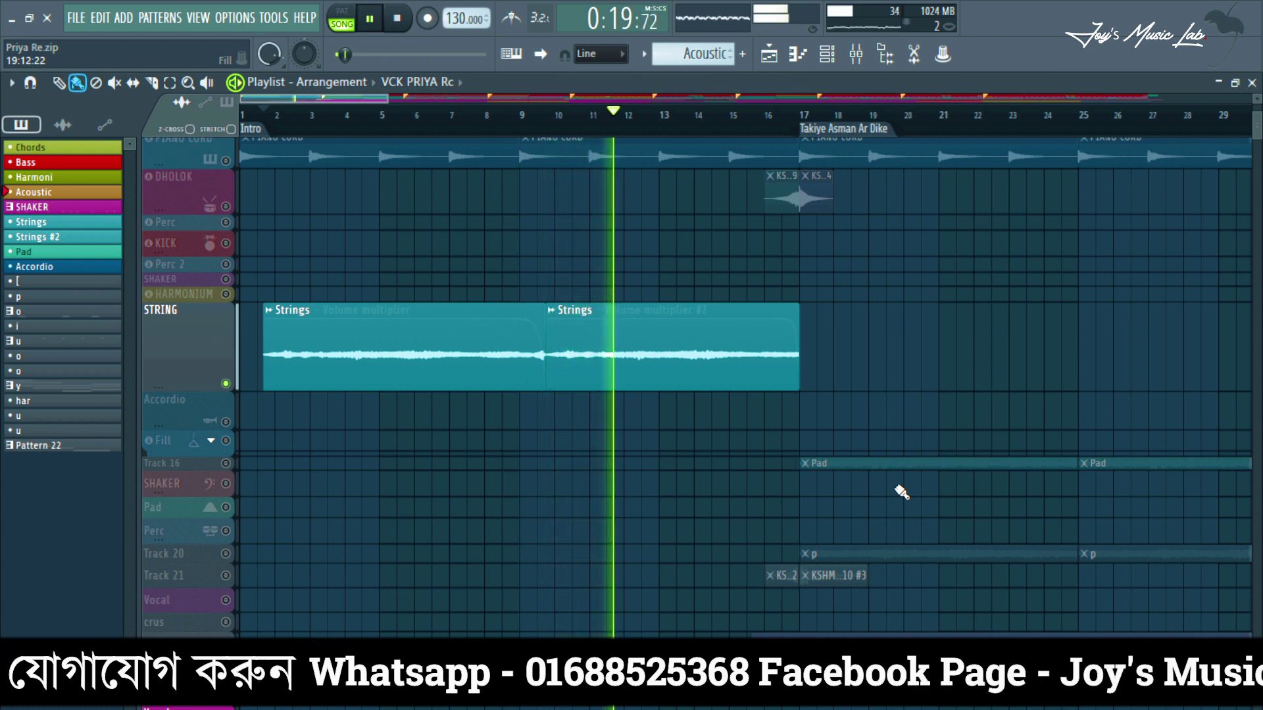
pyautogui.moveTo(212, 388)
pyautogui.mouseDown()
pyautogui.moveTo(209, 346)
pyautogui.moveTo(208, 391)
pyautogui.mouseUp()
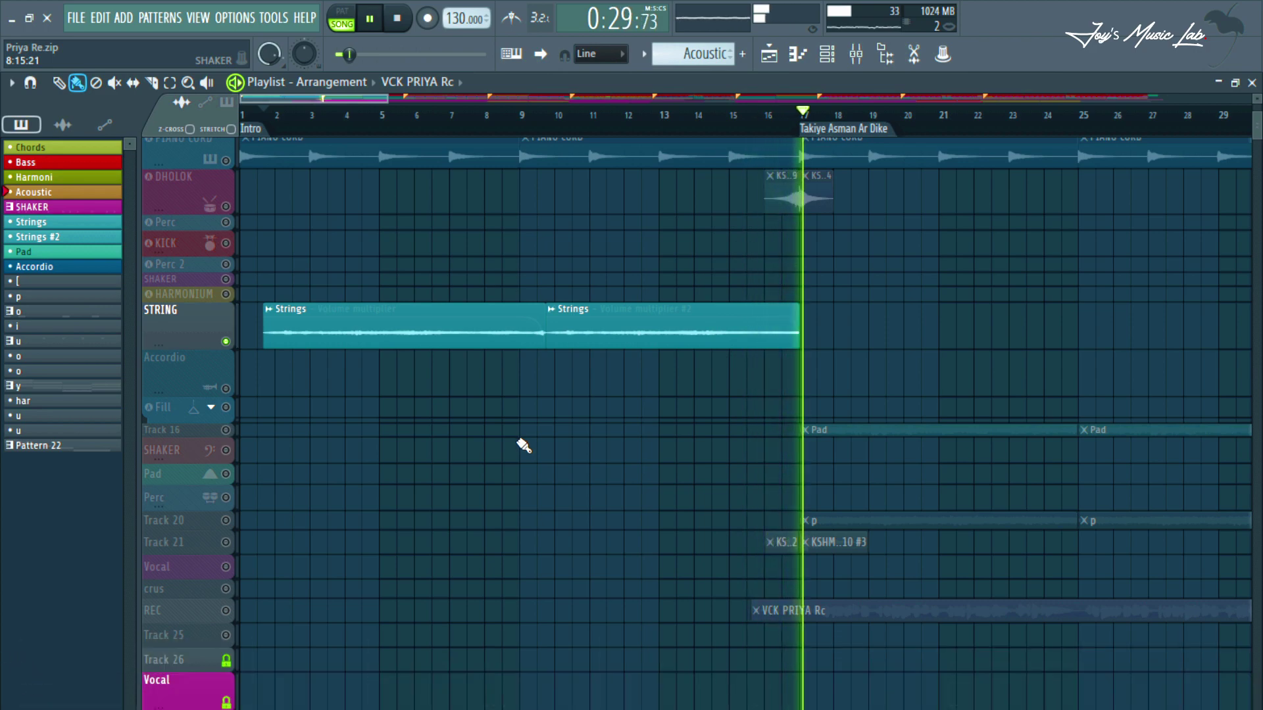
pyautogui.press('space')
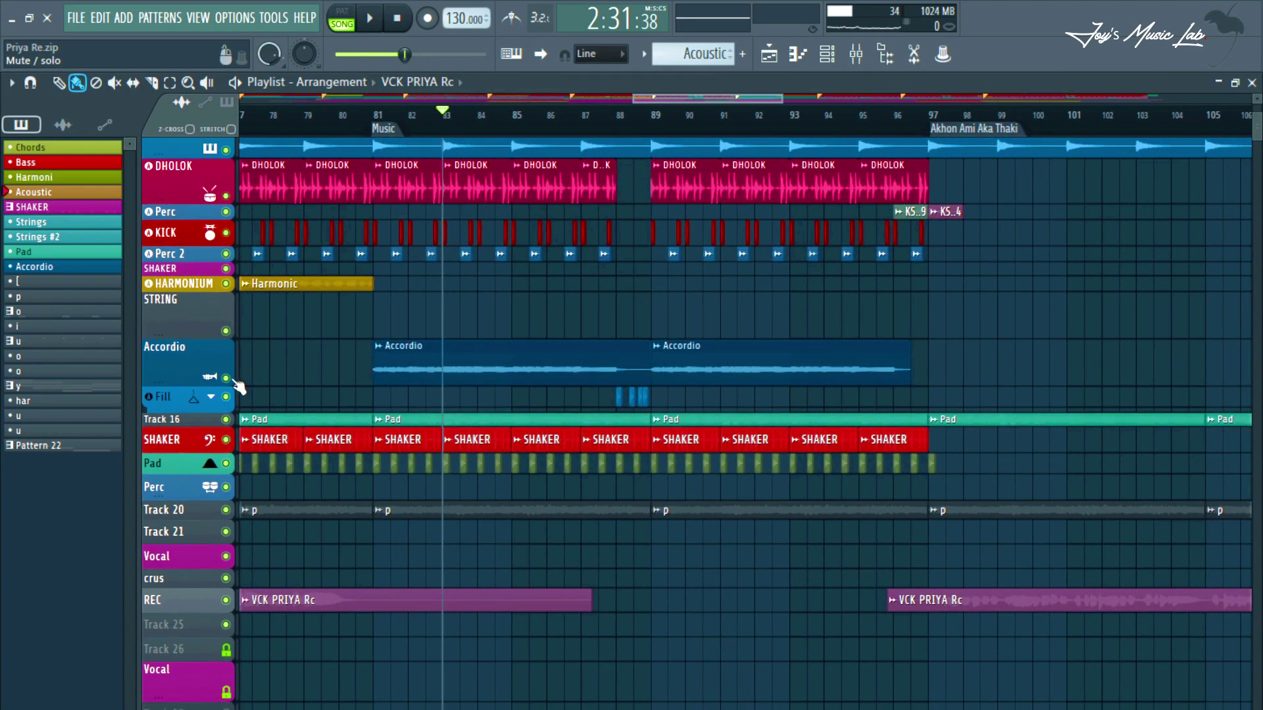
# Solo the Accordio track and audition its clips from the Music marker at bar 81.
pyautogui.rightClick(226, 378)
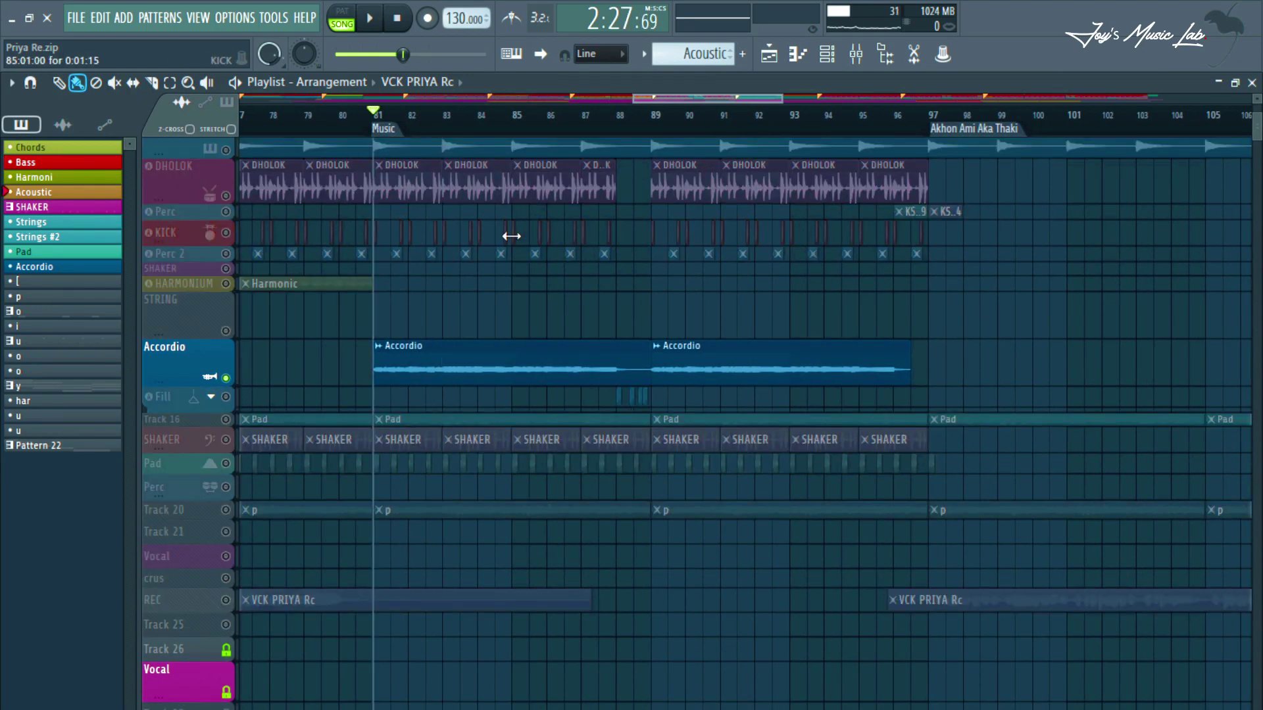
pyautogui.press('space')
pyautogui.scroll(-4, 771, 98)
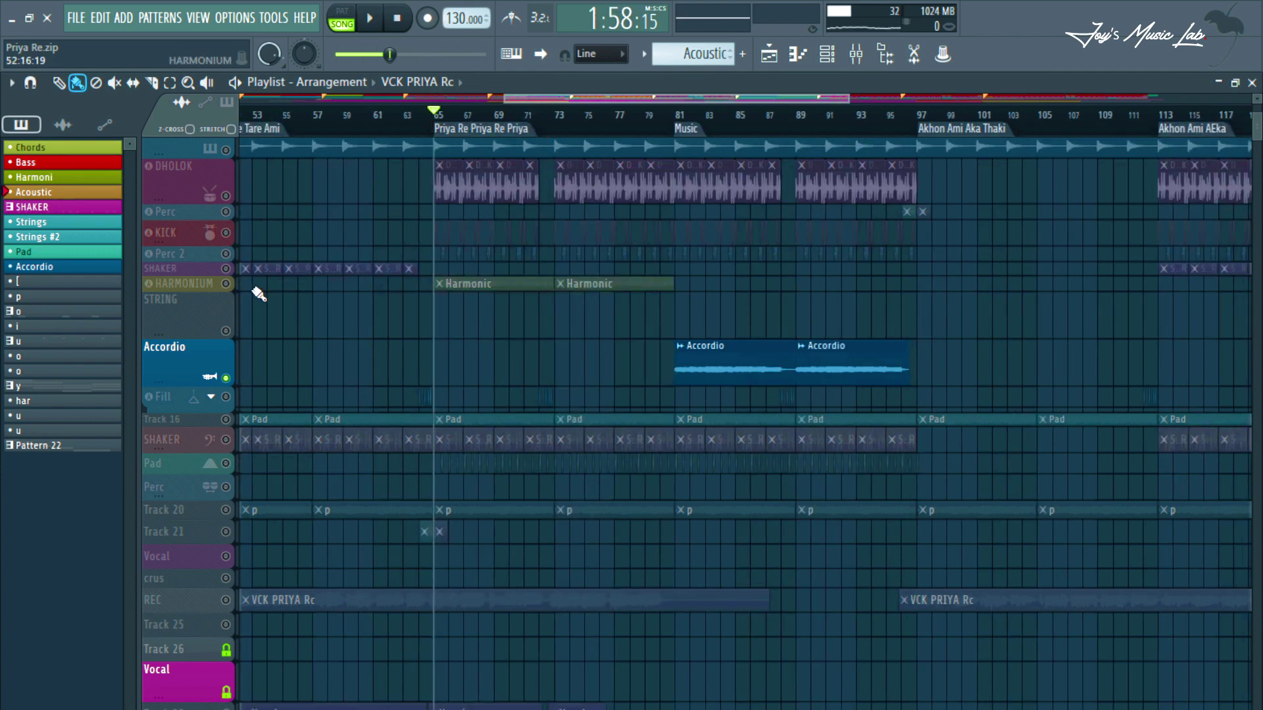
# Solo the HARMONIUM track, audition its Harmonic clips from bar 65 with the track enlarged, and shrink the track again.
pyautogui.click(232, 288)
pyautogui.press('space')
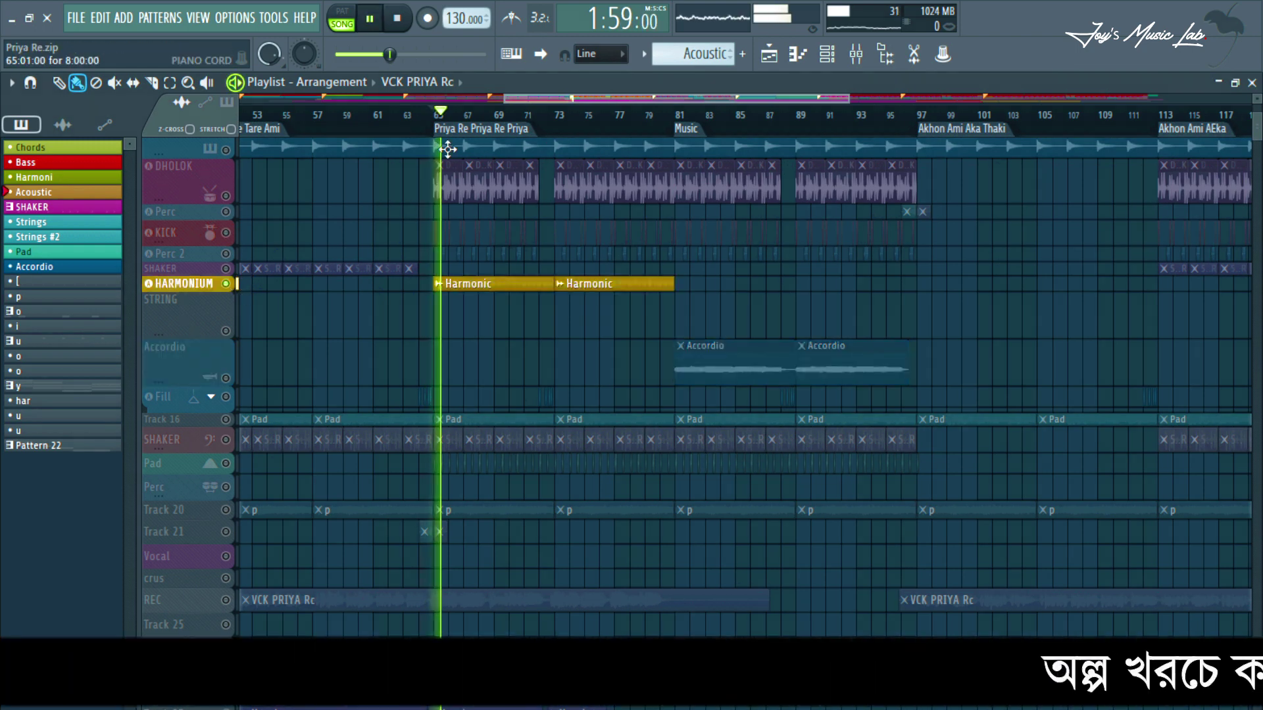
pyautogui.scroll(3, 446, 131)
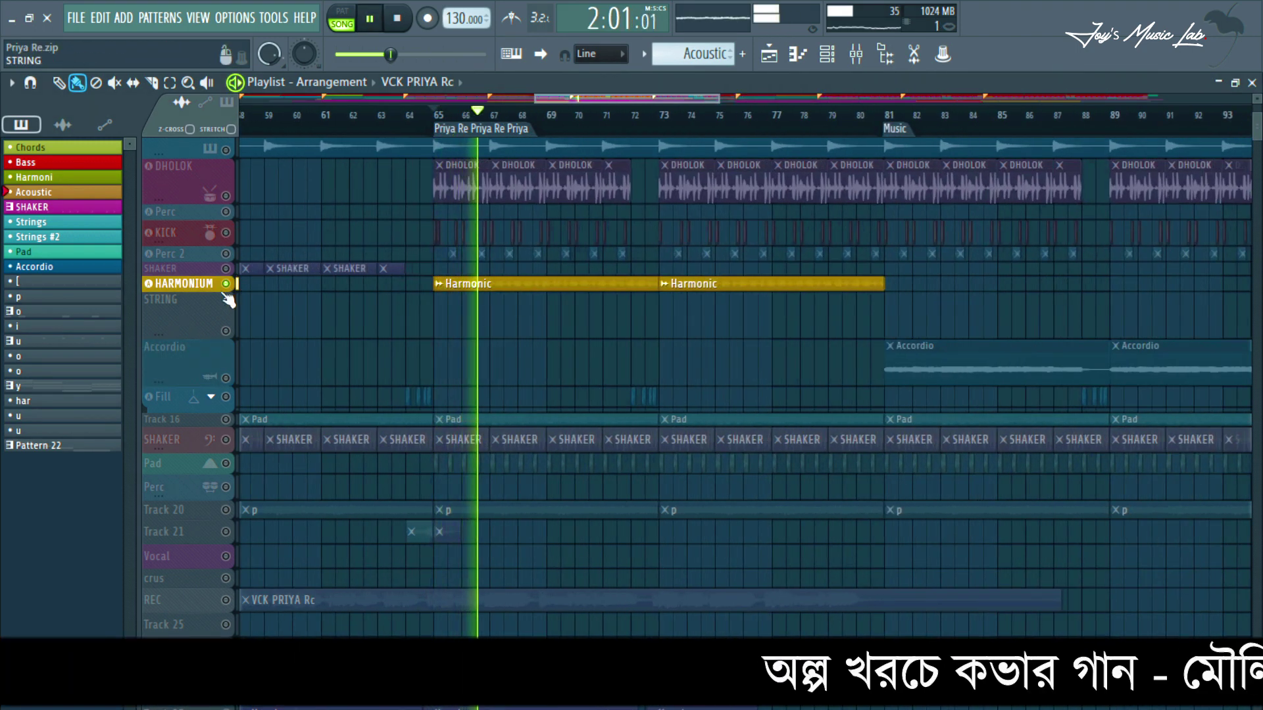
pyautogui.moveTo(218, 290); pyautogui.dragTo(205, 331)
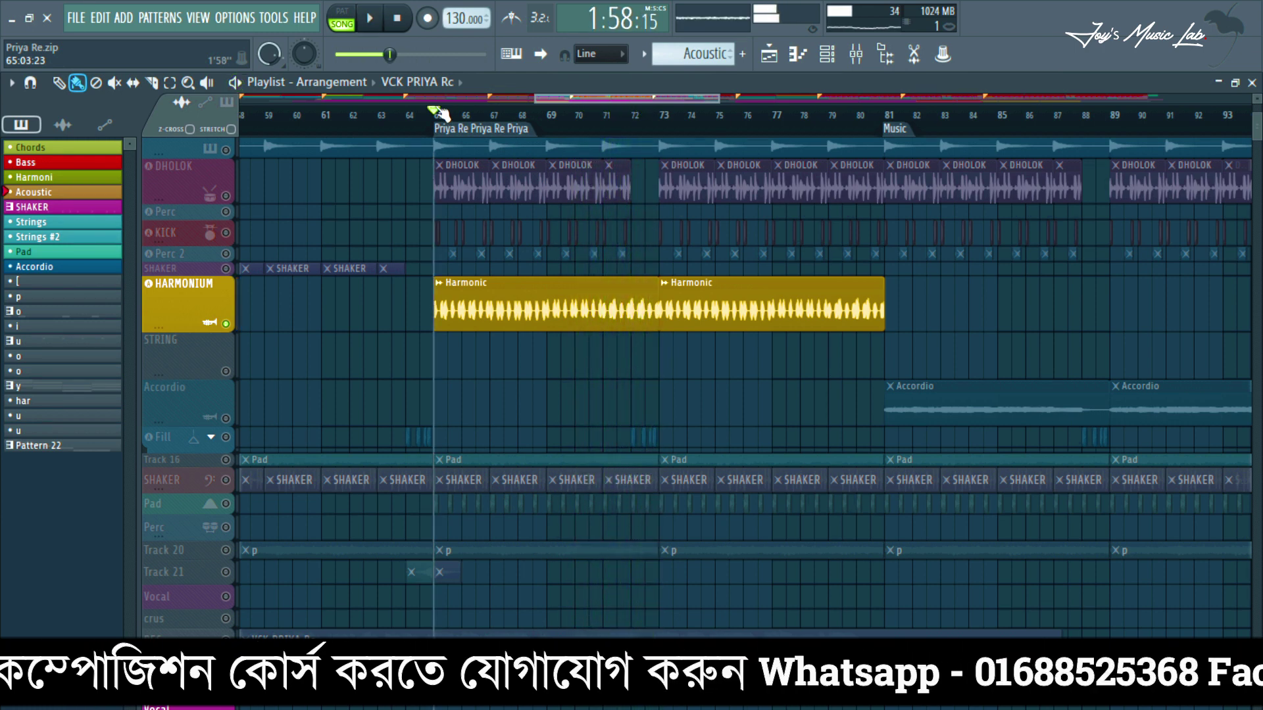
pyautogui.moveTo(188, 325); pyautogui.dragTo(186, 261)
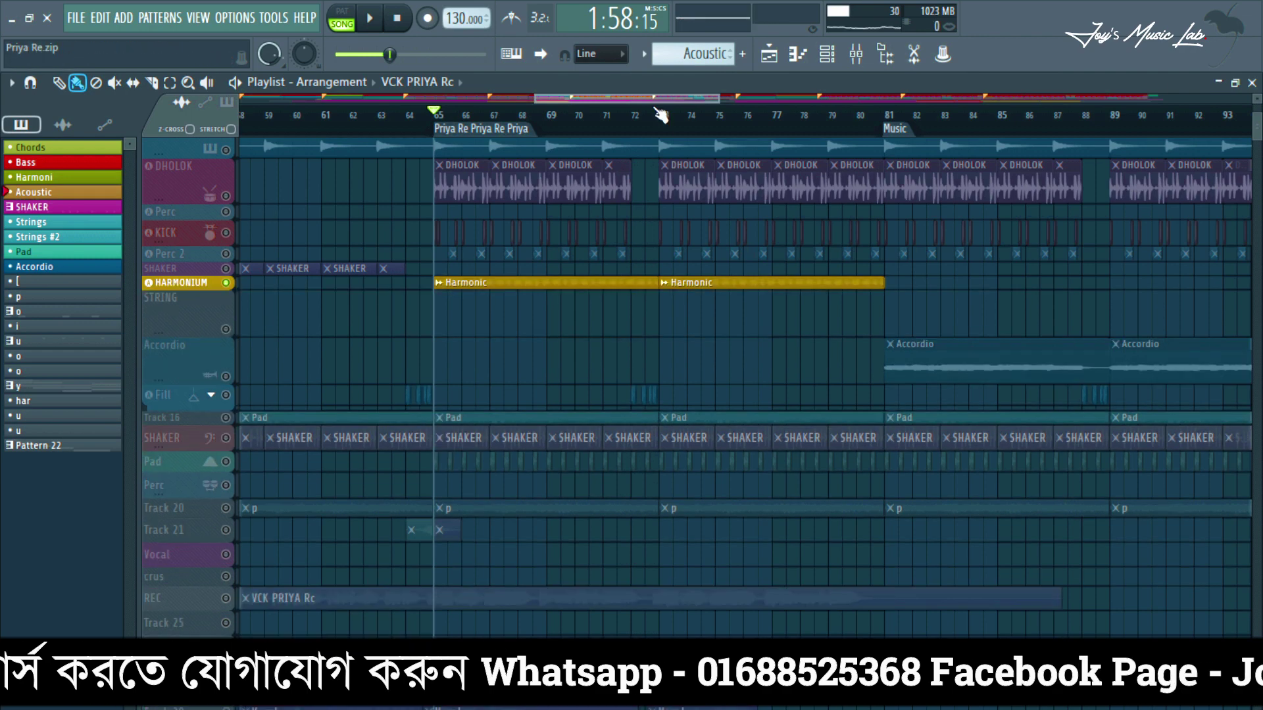
# Solo the magenta SHAKER track, enlarge its height, and audition its clips from bar 33.
pyautogui.scroll(-6, 663, 119)
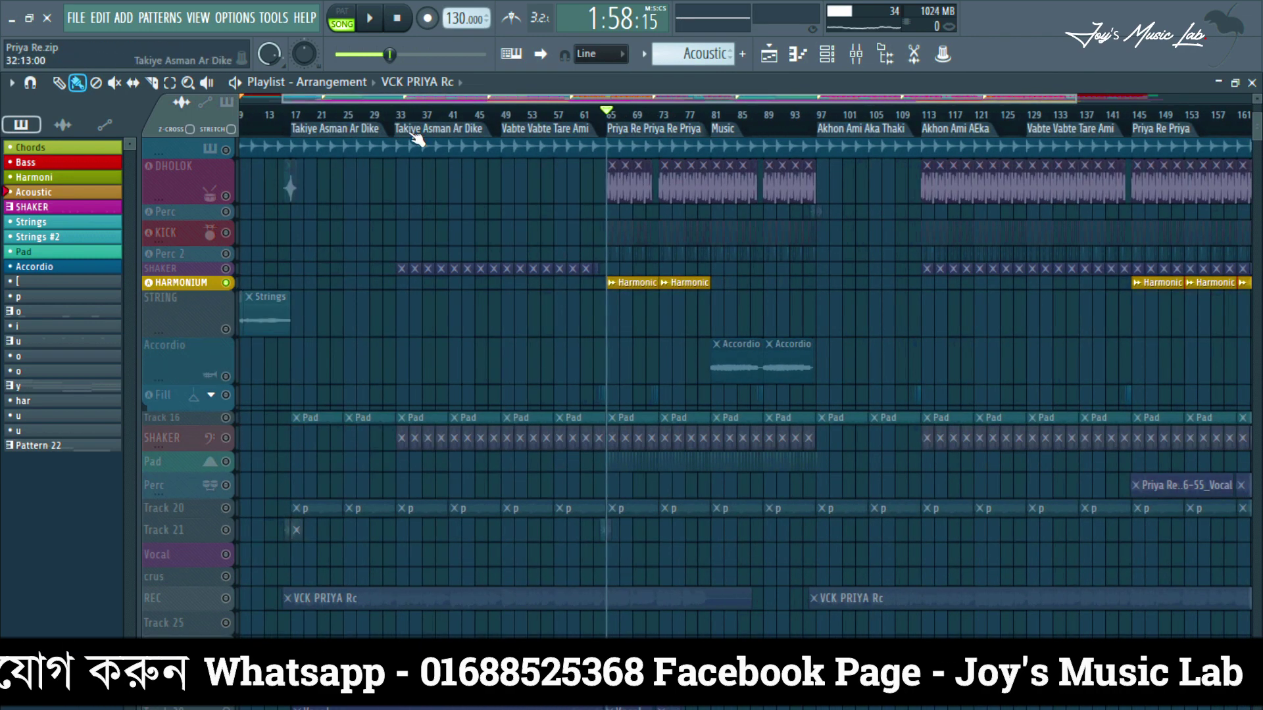
pyautogui.scroll(7, 402, 125)
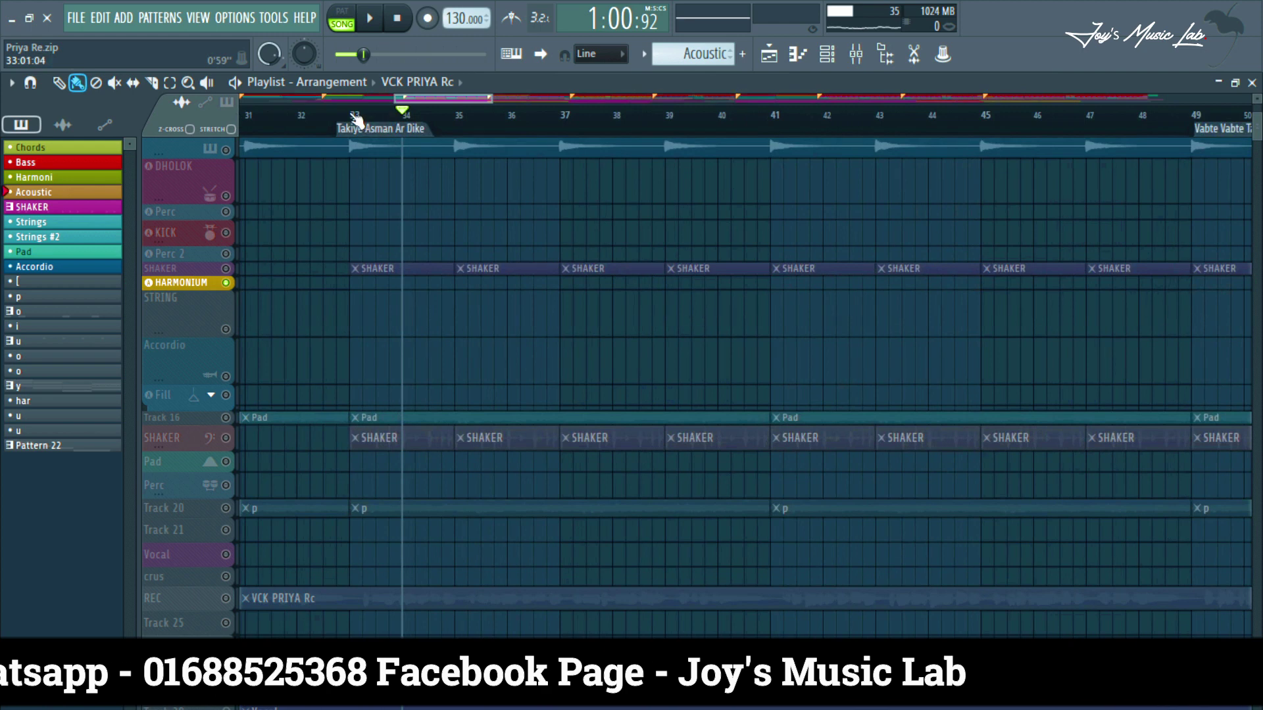
pyautogui.click(226, 269)
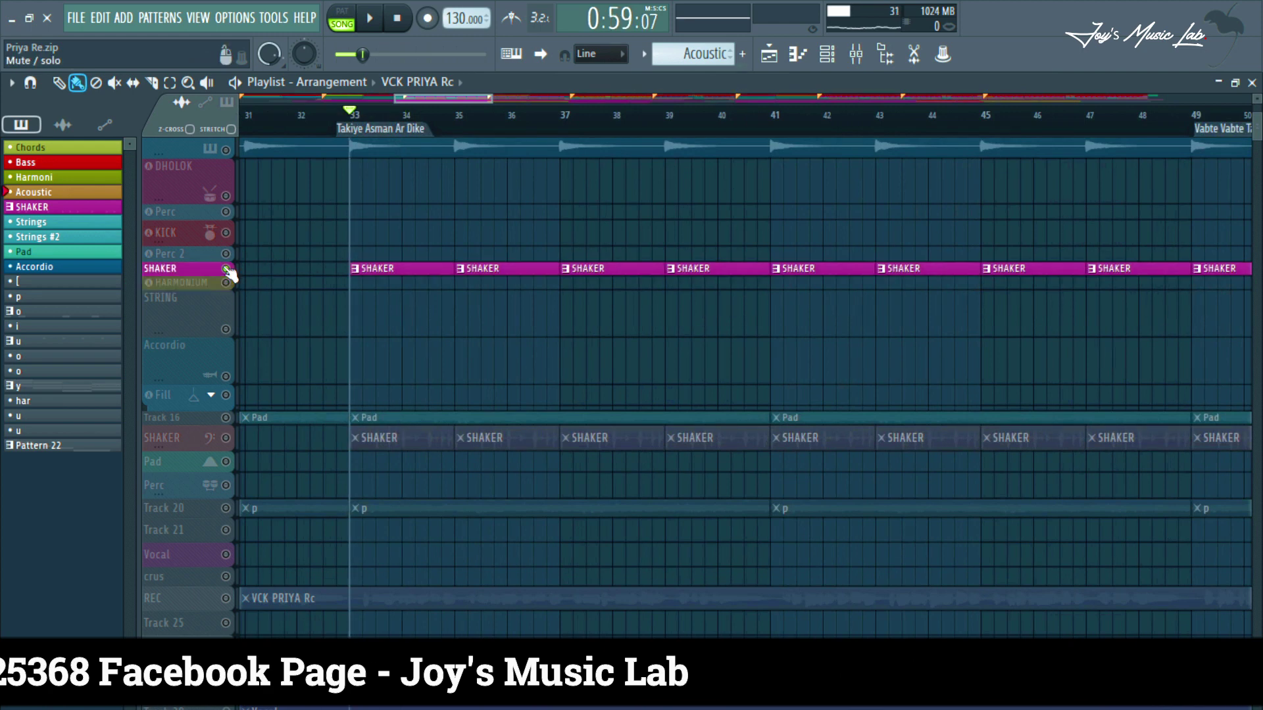
pyautogui.moveTo(214, 275); pyautogui.dragTo(209, 305)
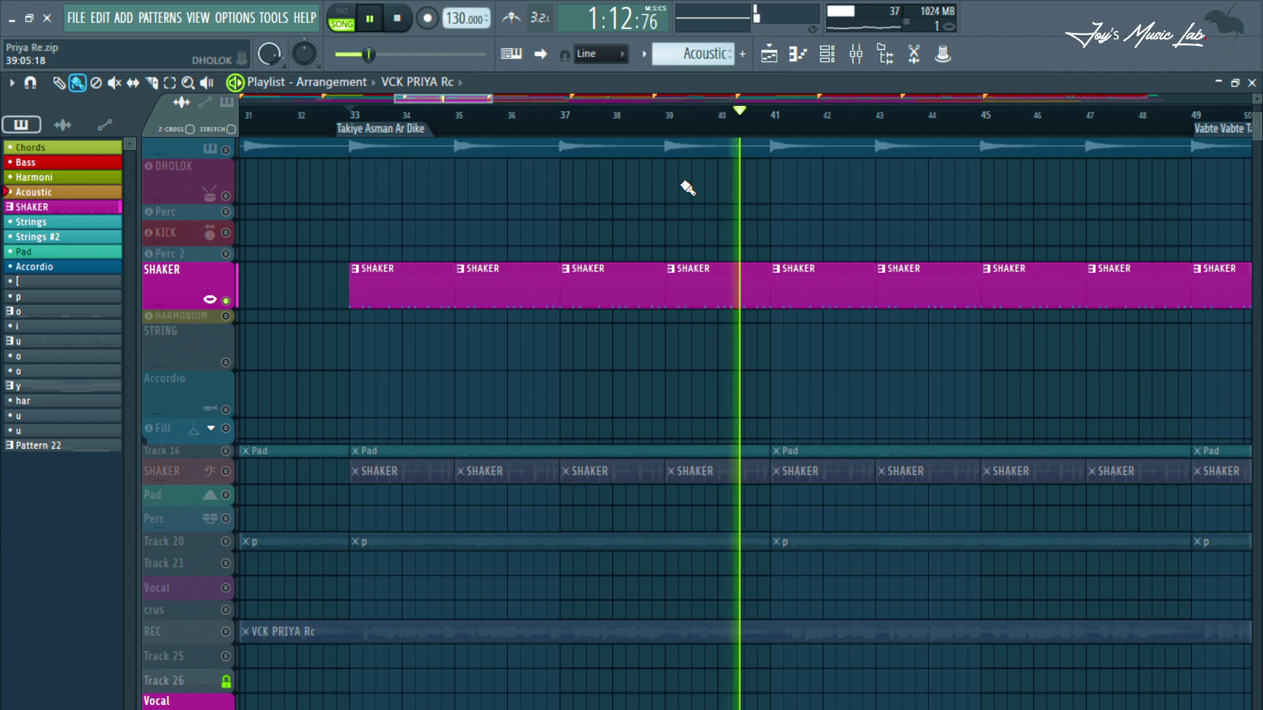
pyautogui.press('space')
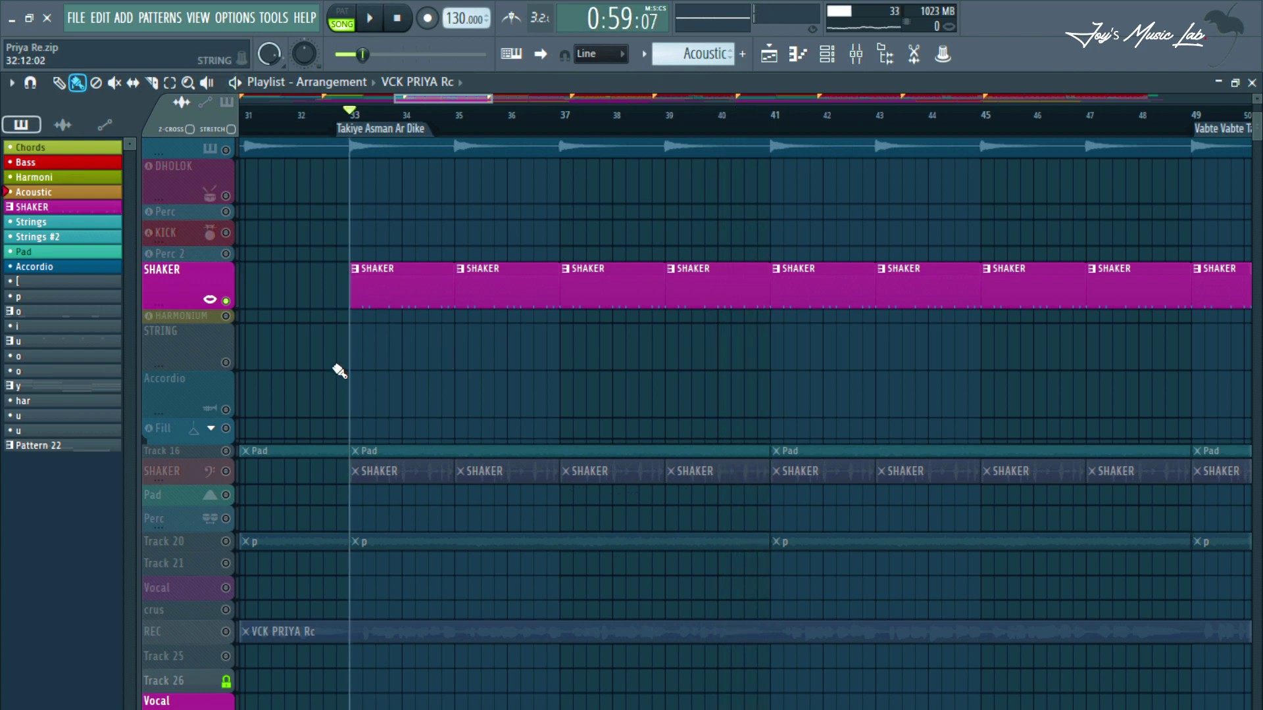
# Solo the red SHAKER track and audition it from bar 33, and replay the section with the magenta SHAKER track also enabled.
pyautogui.rightClick(227, 472)
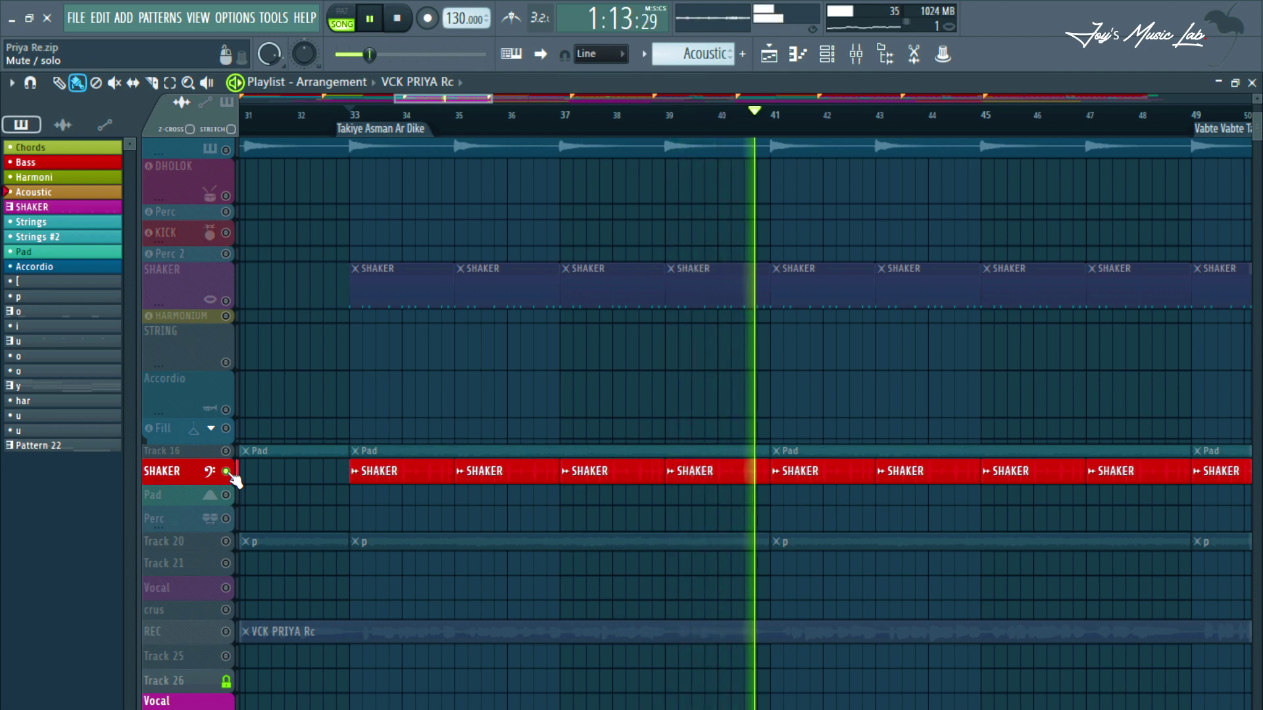
pyautogui.press('space')
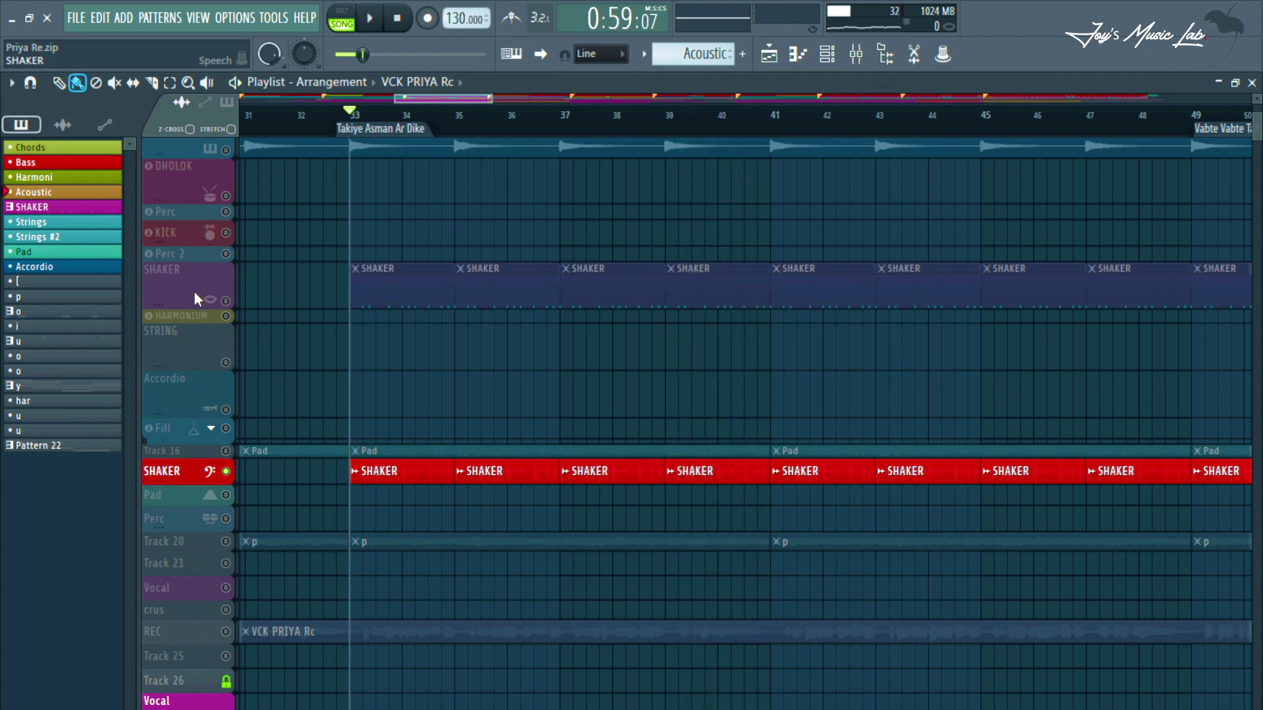
pyautogui.click(227, 300)
pyautogui.press('space')
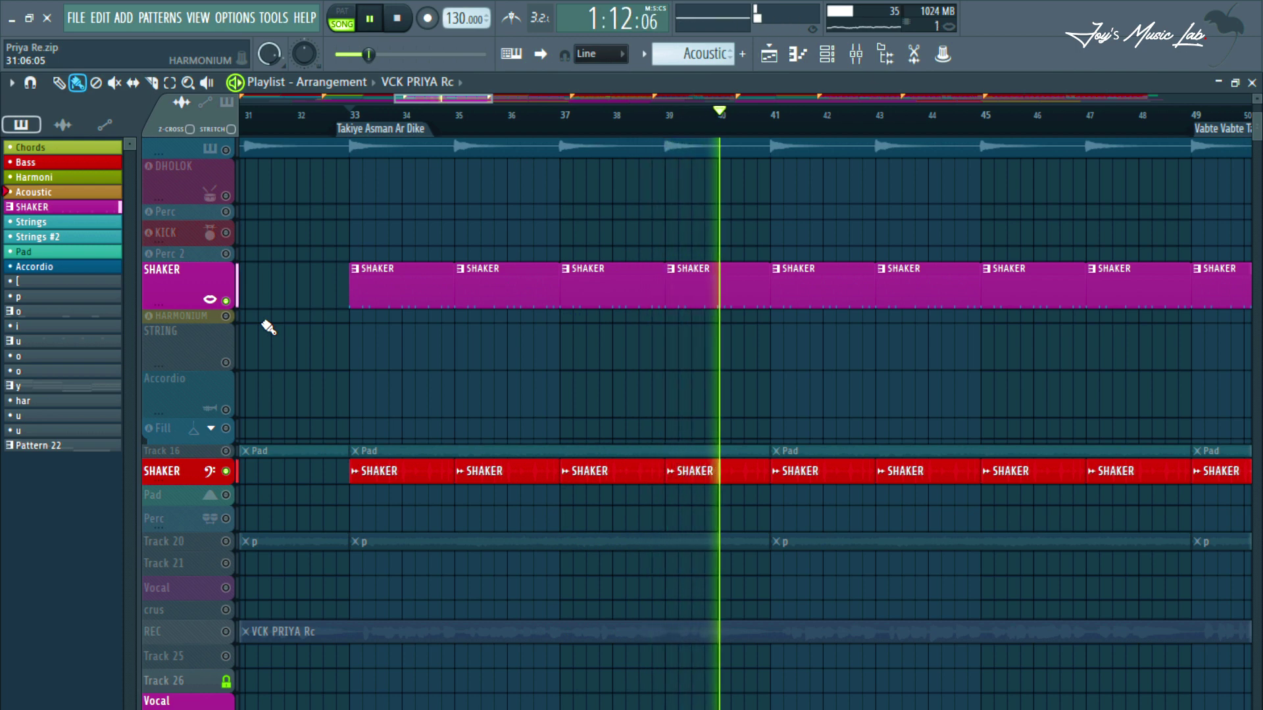
pyautogui.press('space')
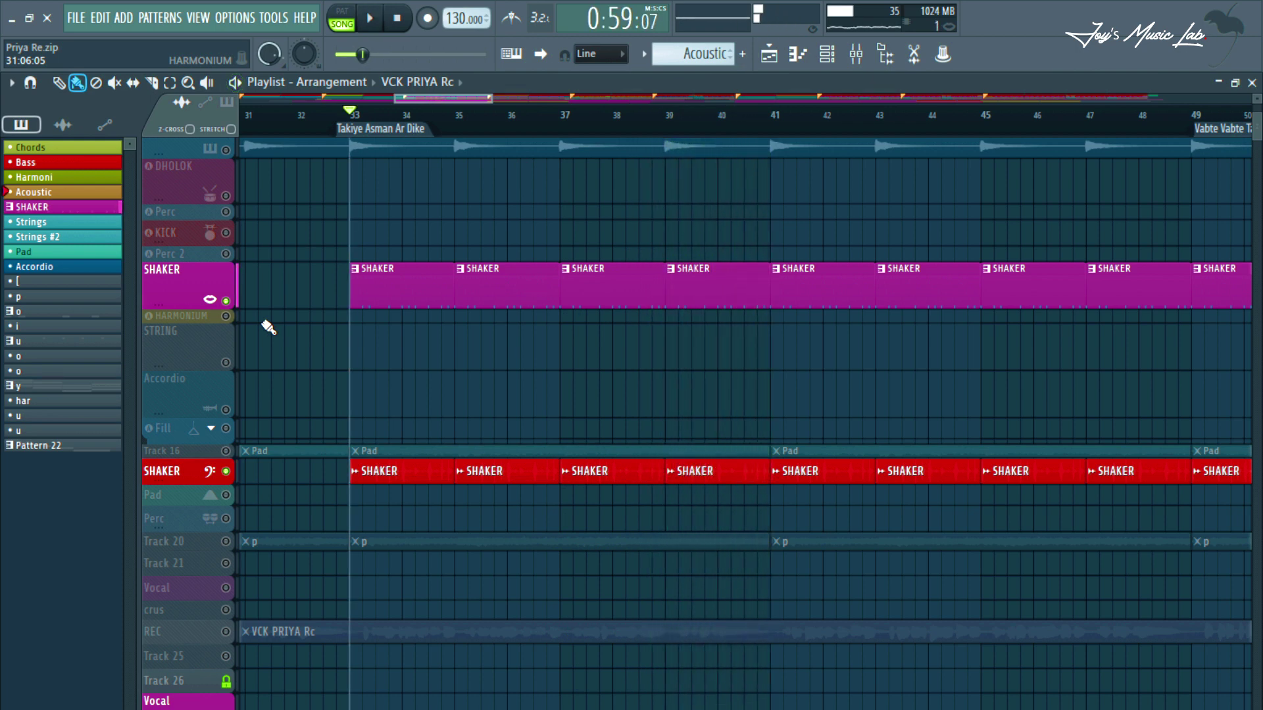
# Solo the Fill track, audition its clips from bar 64, and increase the track's height moderately.
pyautogui.click(445, 124)
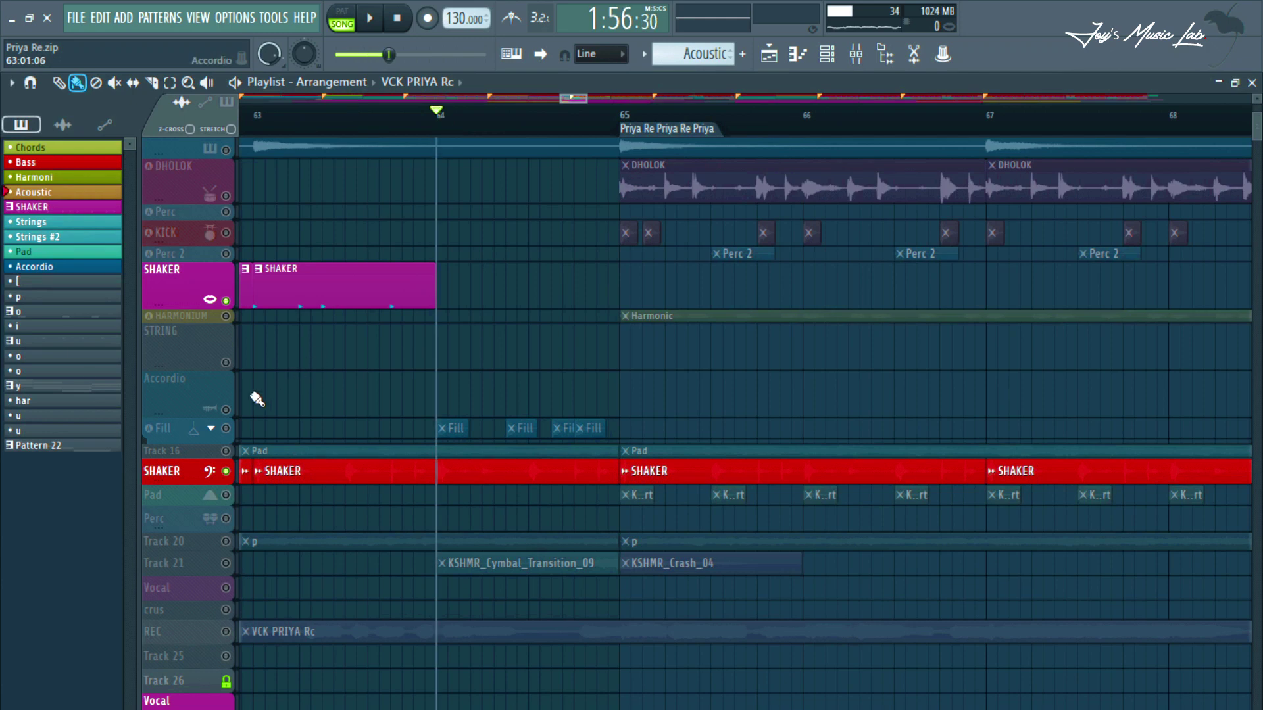
pyautogui.rightClick(226, 428)
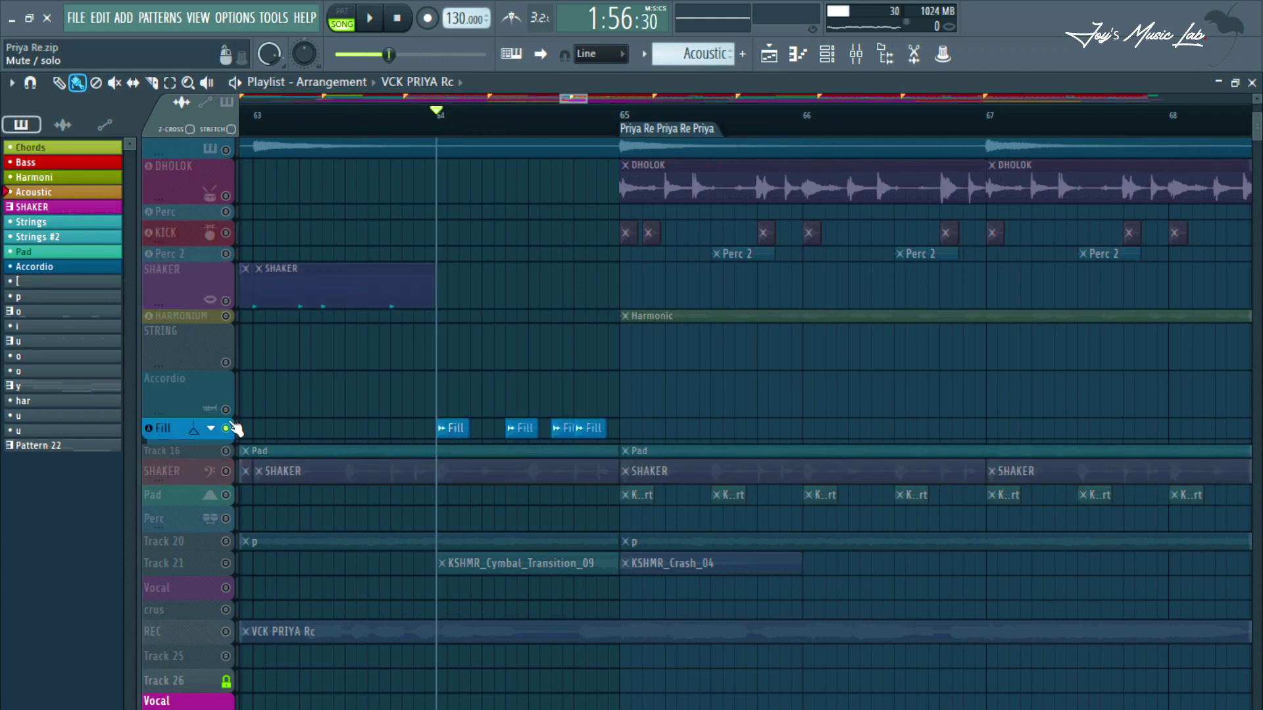
pyautogui.press('space')
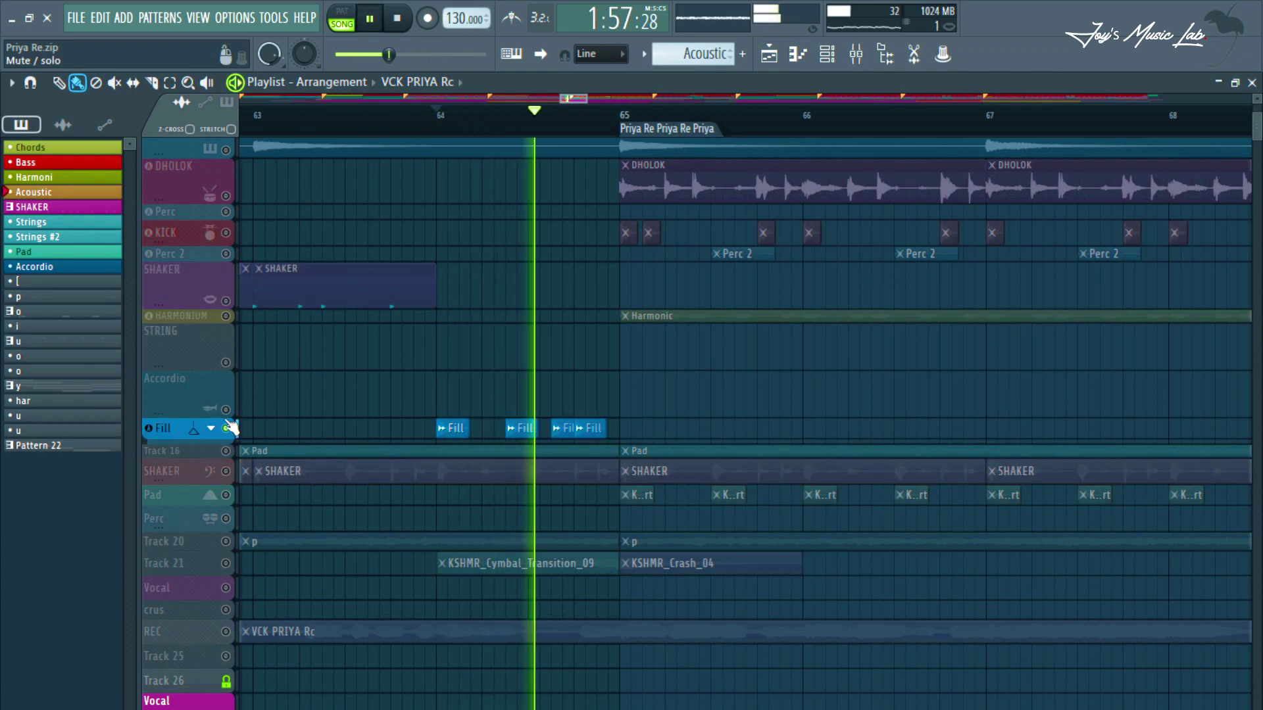
pyautogui.press('space')
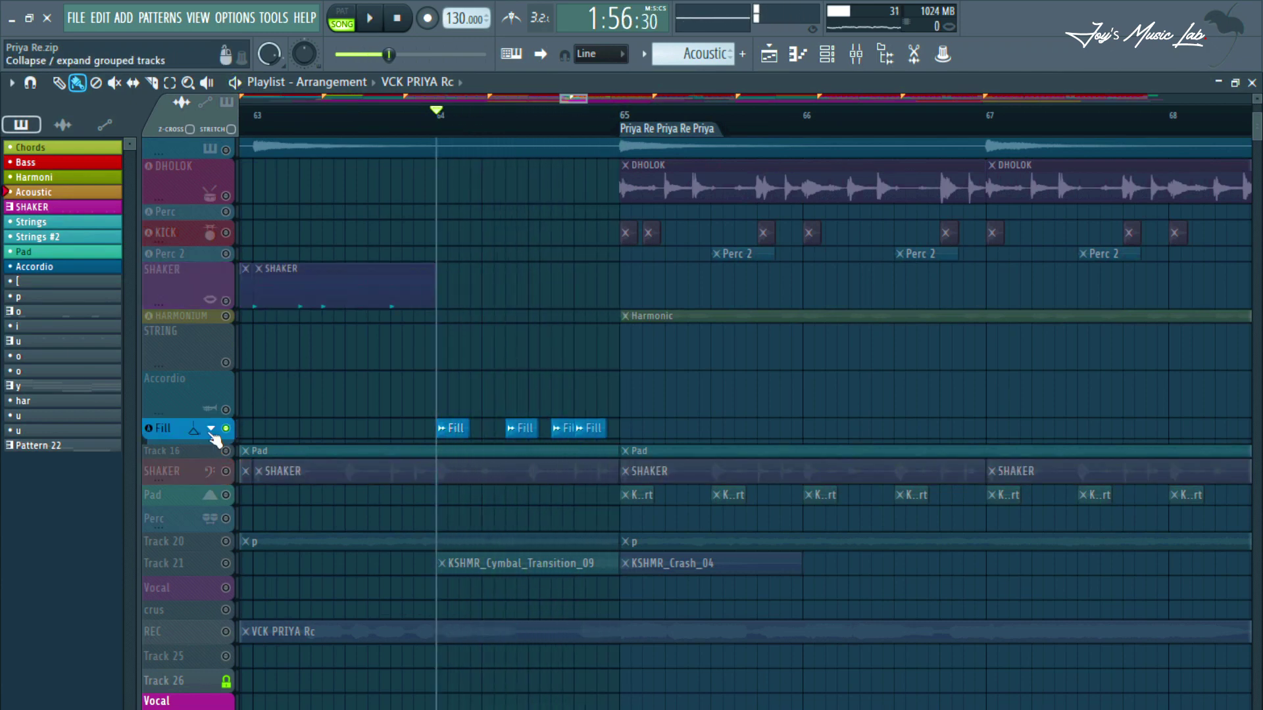
pyautogui.moveTo(190, 435); pyautogui.dragTo(190, 464)
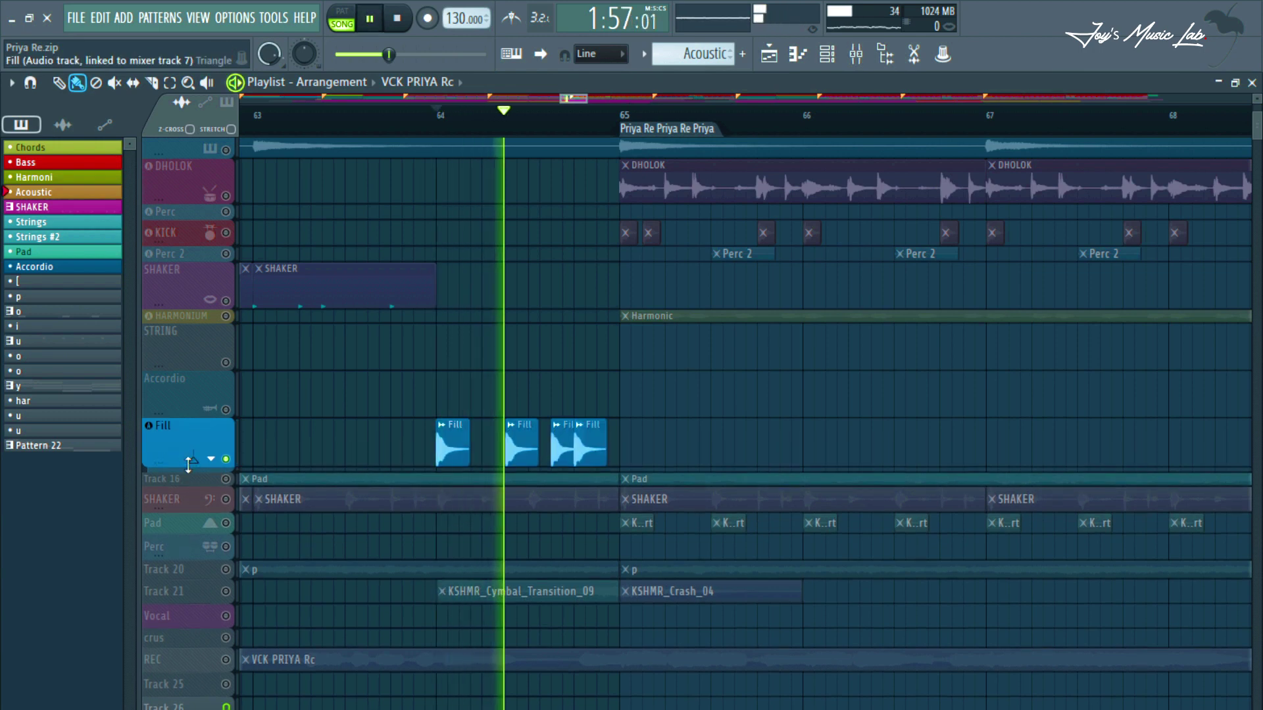
pyautogui.press('space')
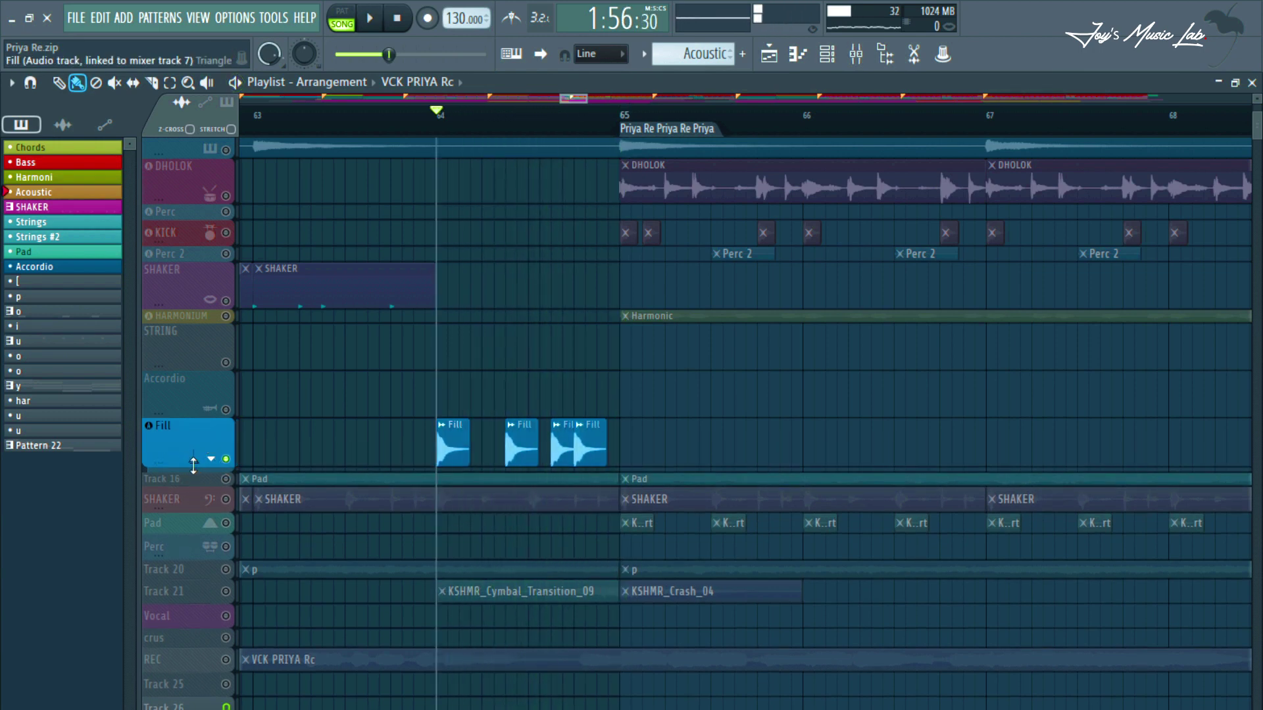
pyautogui.moveTo(194, 466); pyautogui.dragTo(193, 450)
# Solo the KICK track and audition its clips from the Priya Re Priya Re Priya marker at bar 65.
pyautogui.scroll(3, 635, 129)
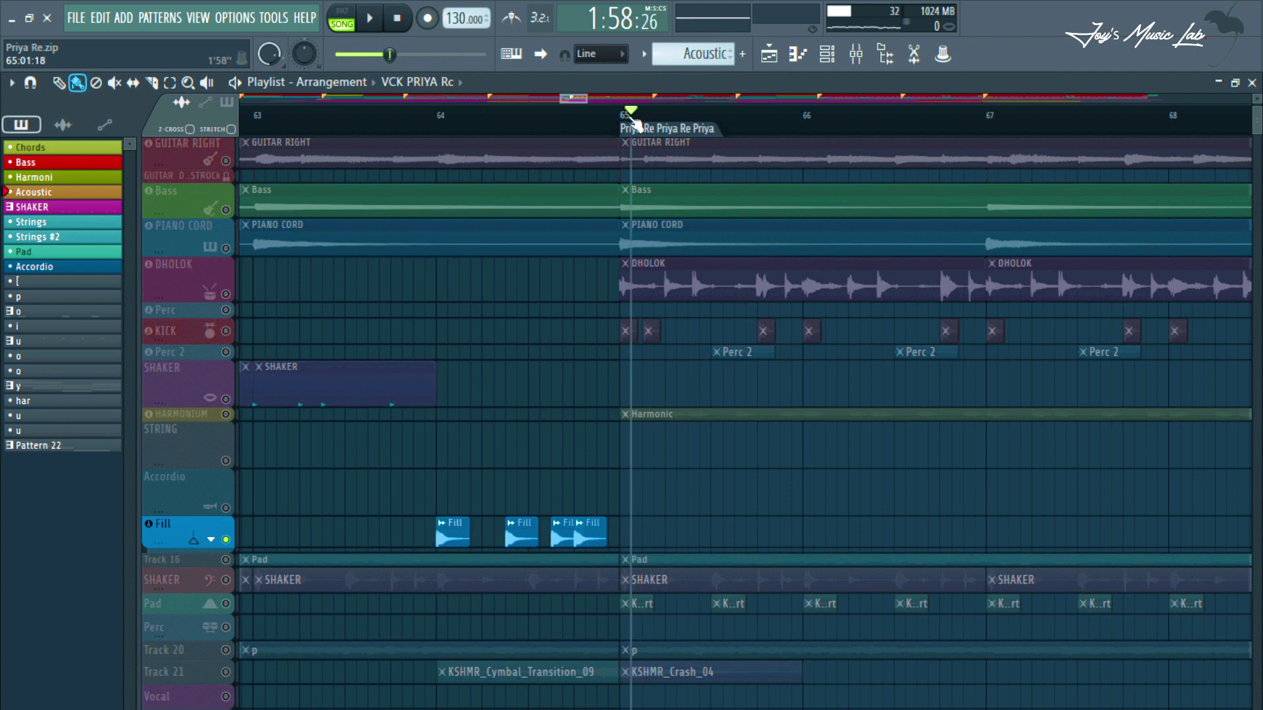
pyautogui.rightClick(226, 331)
pyautogui.moveTo(661, 389); pyautogui.dragTo(346, 395)
pyautogui.press('space')
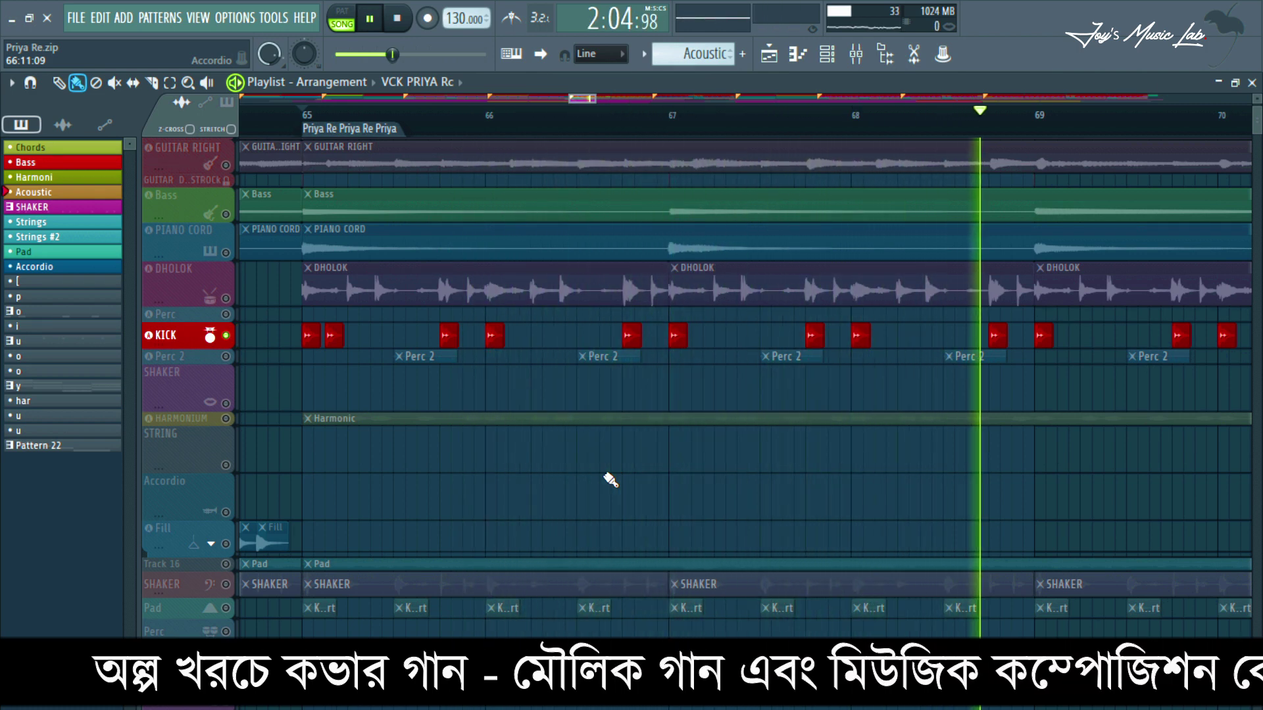
pyautogui.press('space')
# Solo the DHOLOK track and audition its clips from bar 65.
pyautogui.rightClick(227, 299)
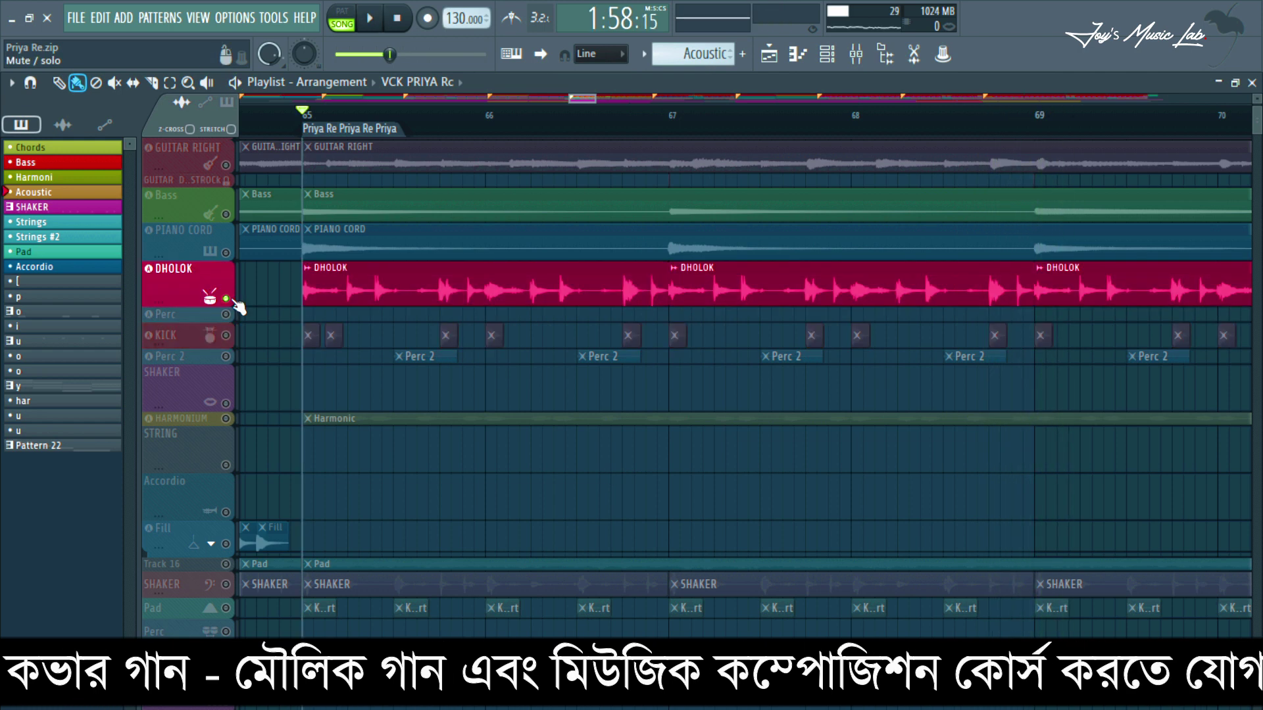
pyautogui.press('space')
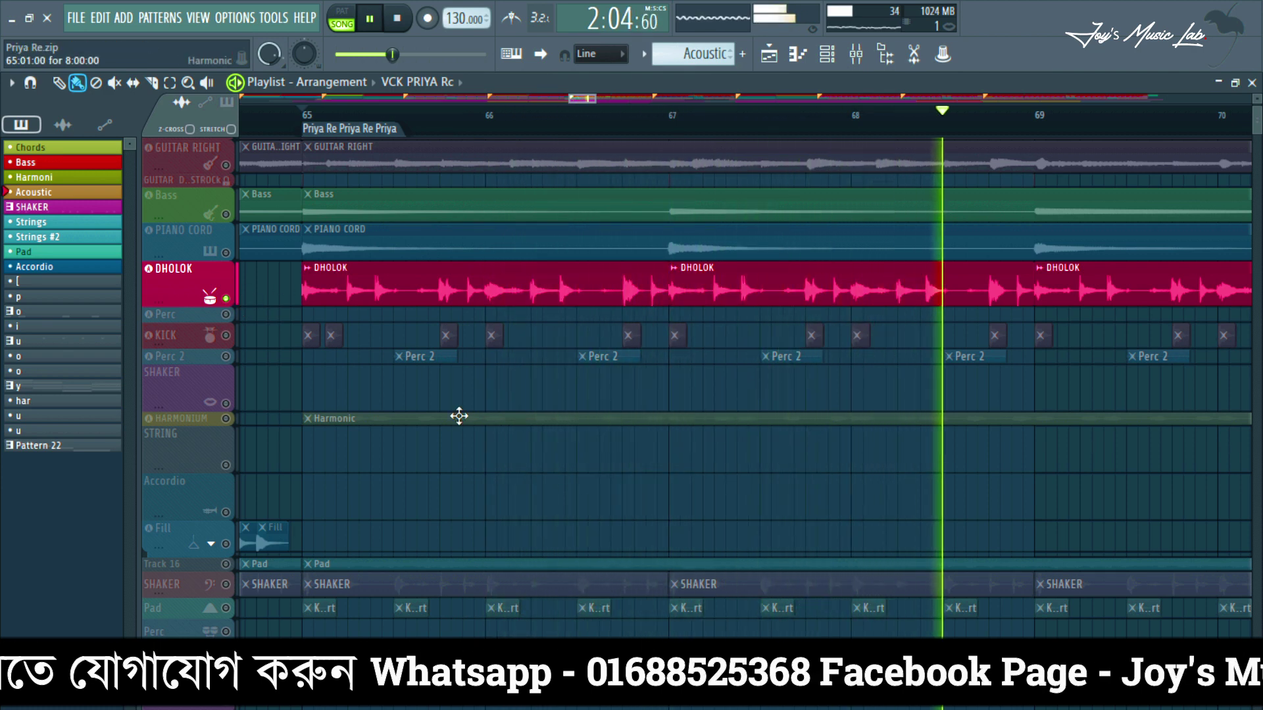
pyautogui.press('space')
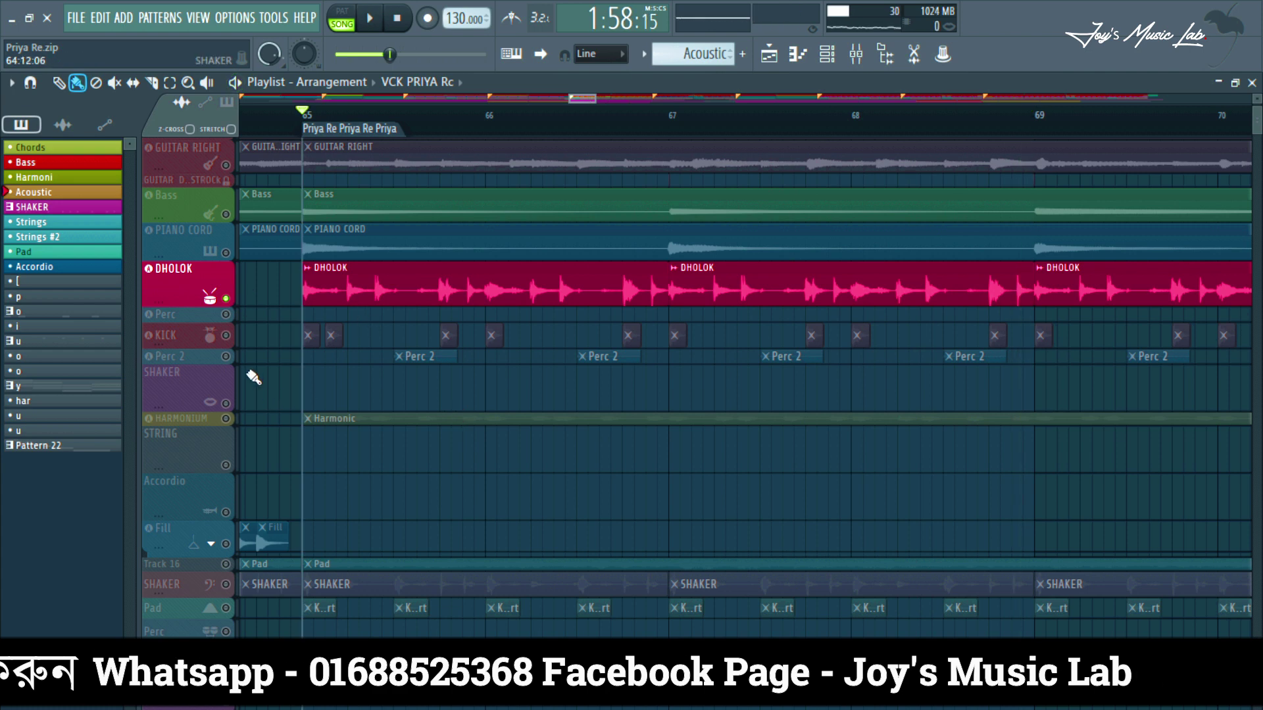
# Solo the Perc 2 track and audition its clips from bar 65.
pyautogui.keyDown('ctrl'); pyautogui.click(226, 357); pyautogui.keyUp('ctrl')
pyautogui.press('space')
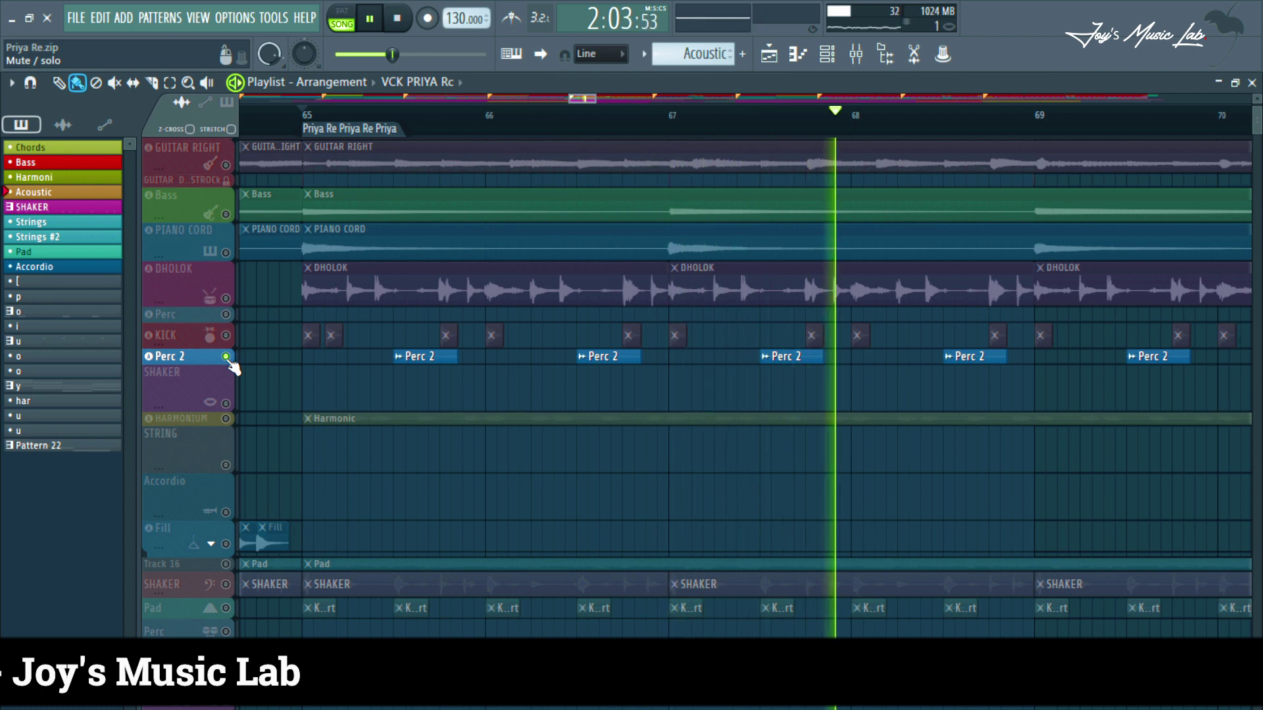
pyautogui.press('space')
# Solo the Pad track holding the short KSHMR clips and audition it from bar 65.
pyautogui.scroll(-3, 848, 267)
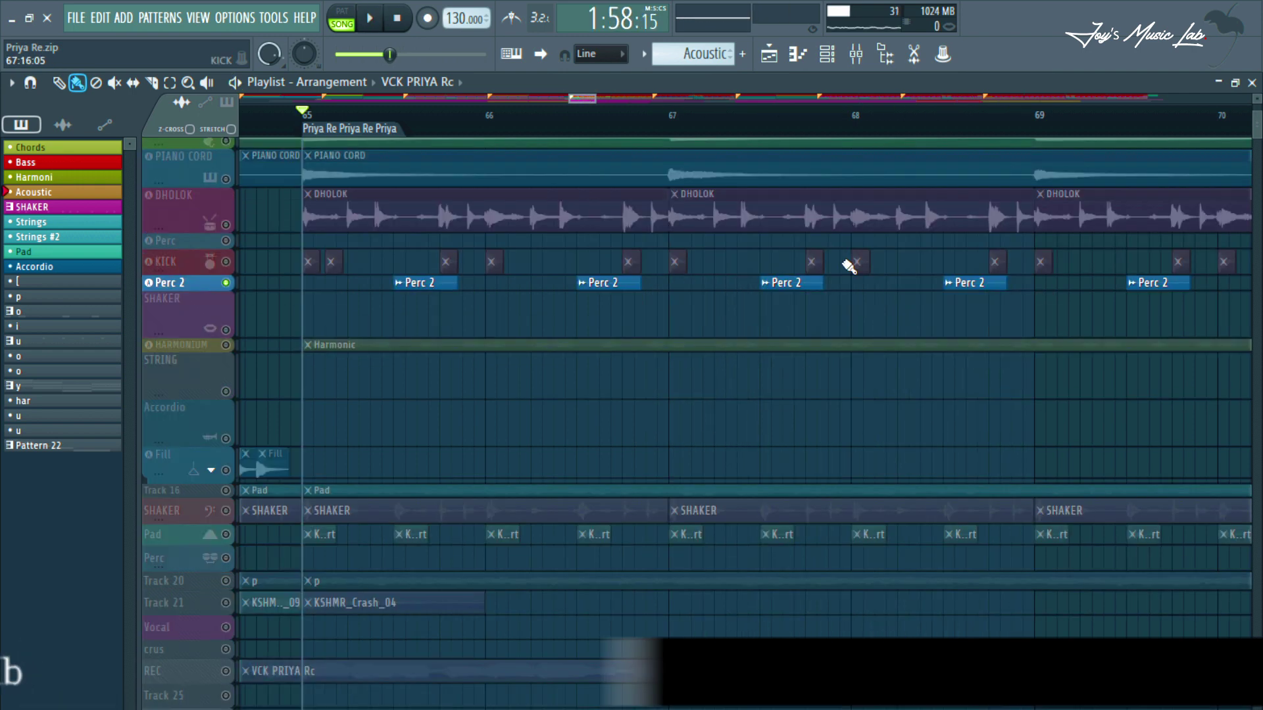
pyautogui.click(227, 536)
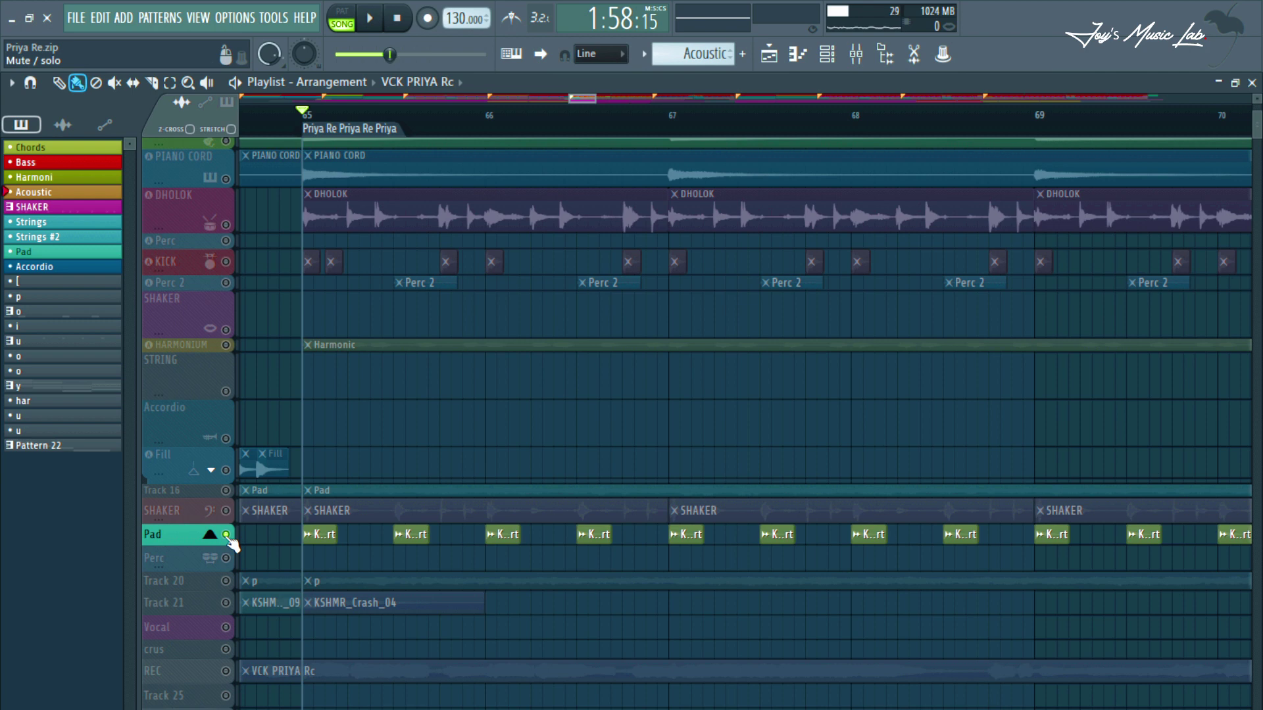
pyautogui.press('space')
pyautogui.scroll(2, 744, 598)
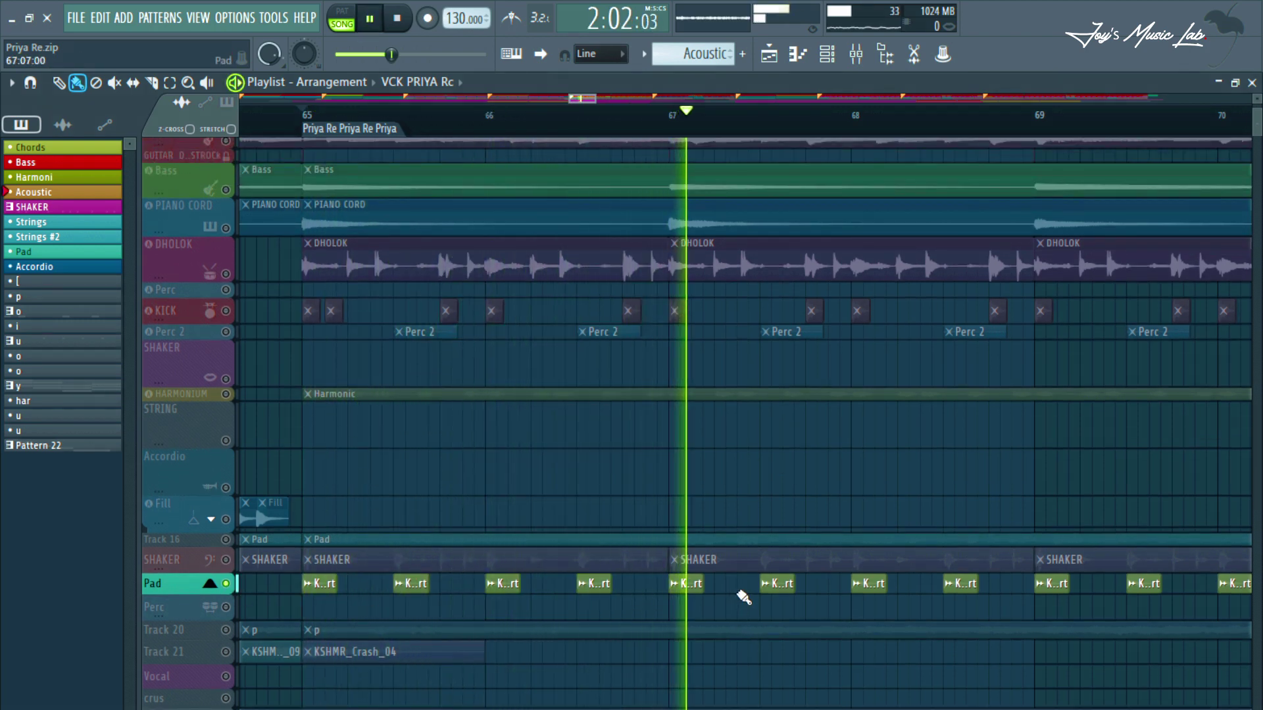
pyautogui.scroll(-2, 780, 647)
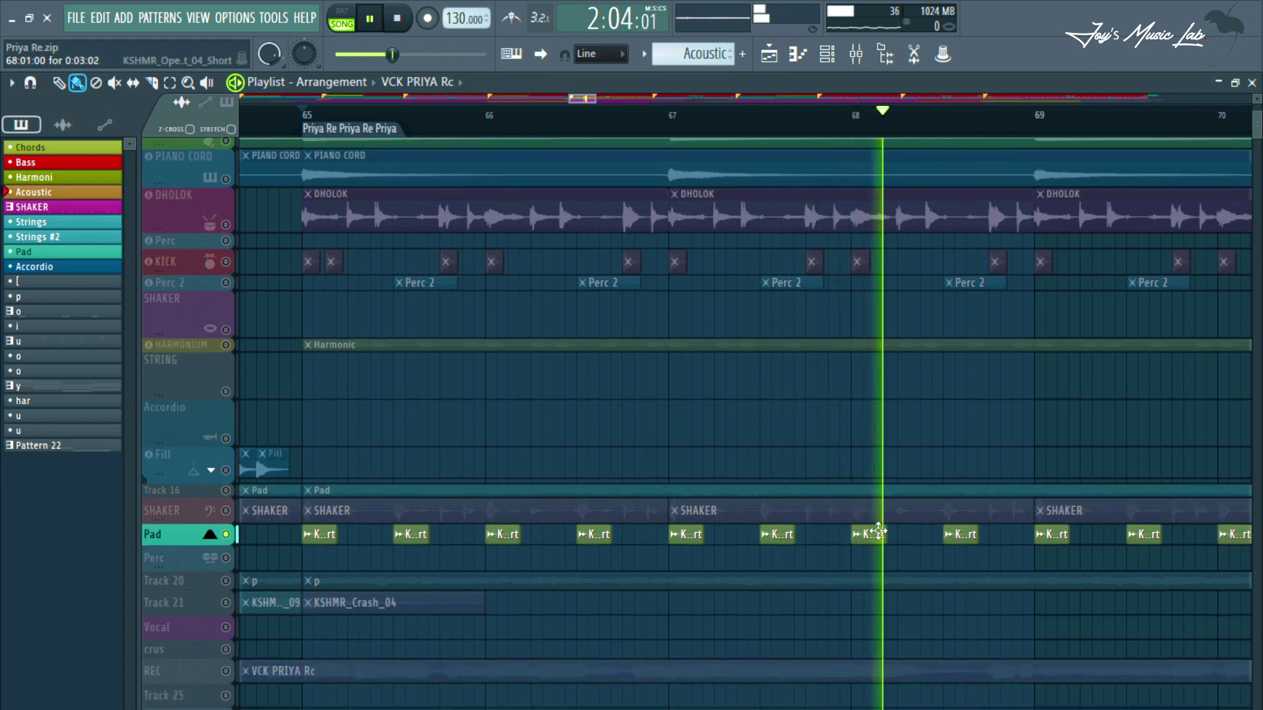
pyautogui.press('space')
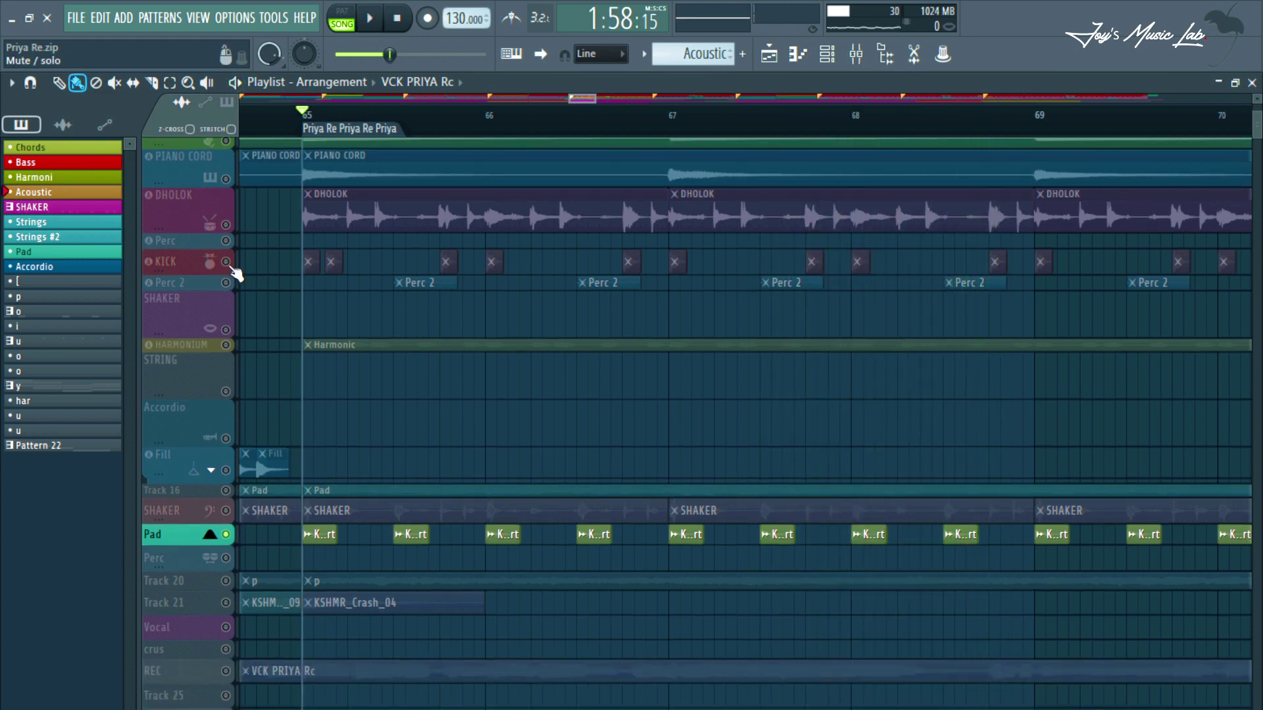
# Enable DHOLOK, KICK, Perc 2 and the red SHAKER alongside Pad, audition them from bar 65, and add the Fill track during playback.
pyautogui.moveTo(228, 264); pyautogui.dragTo(229, 285)
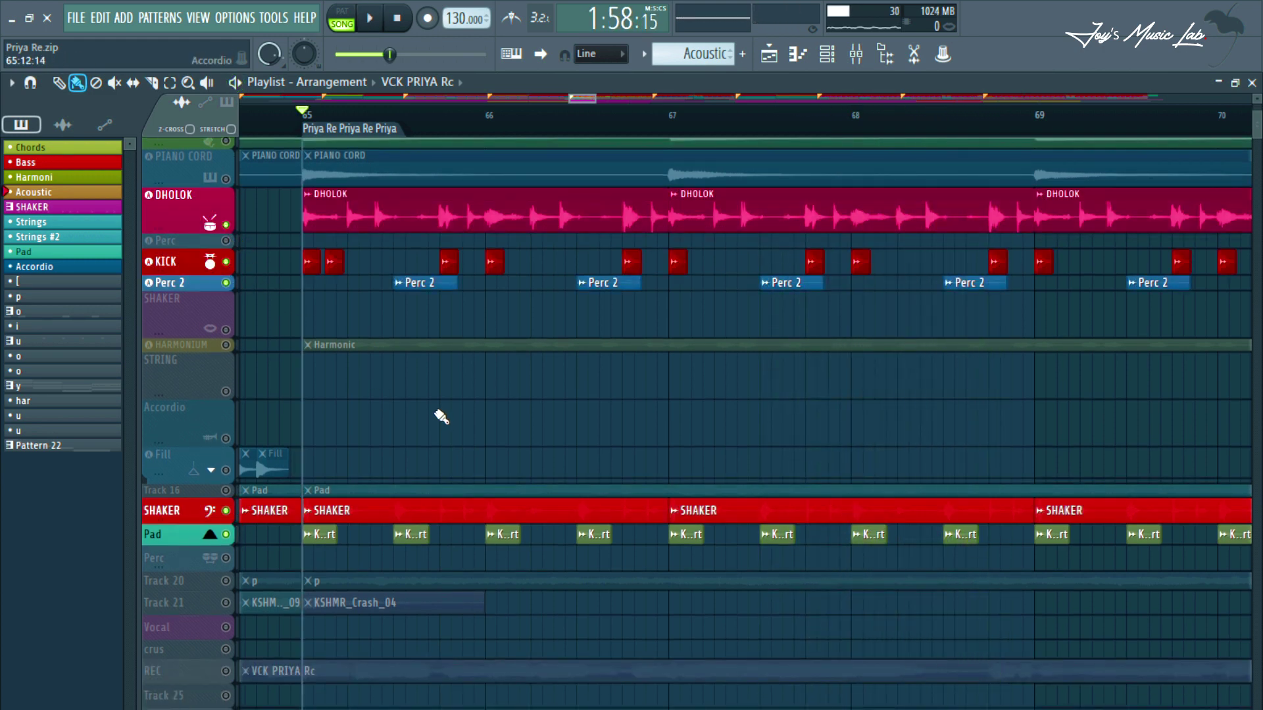
pyautogui.scroll(3, 441, 416)
pyautogui.press('space')
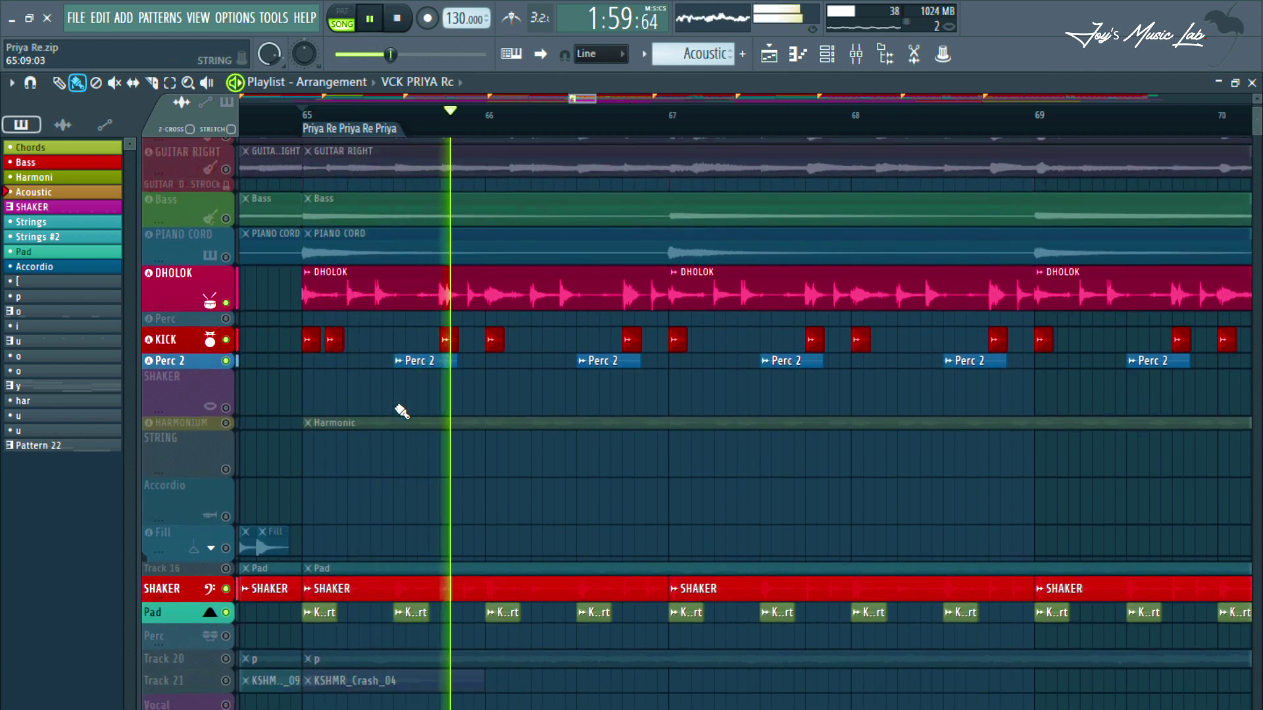
pyautogui.scroll(-3, 402, 411)
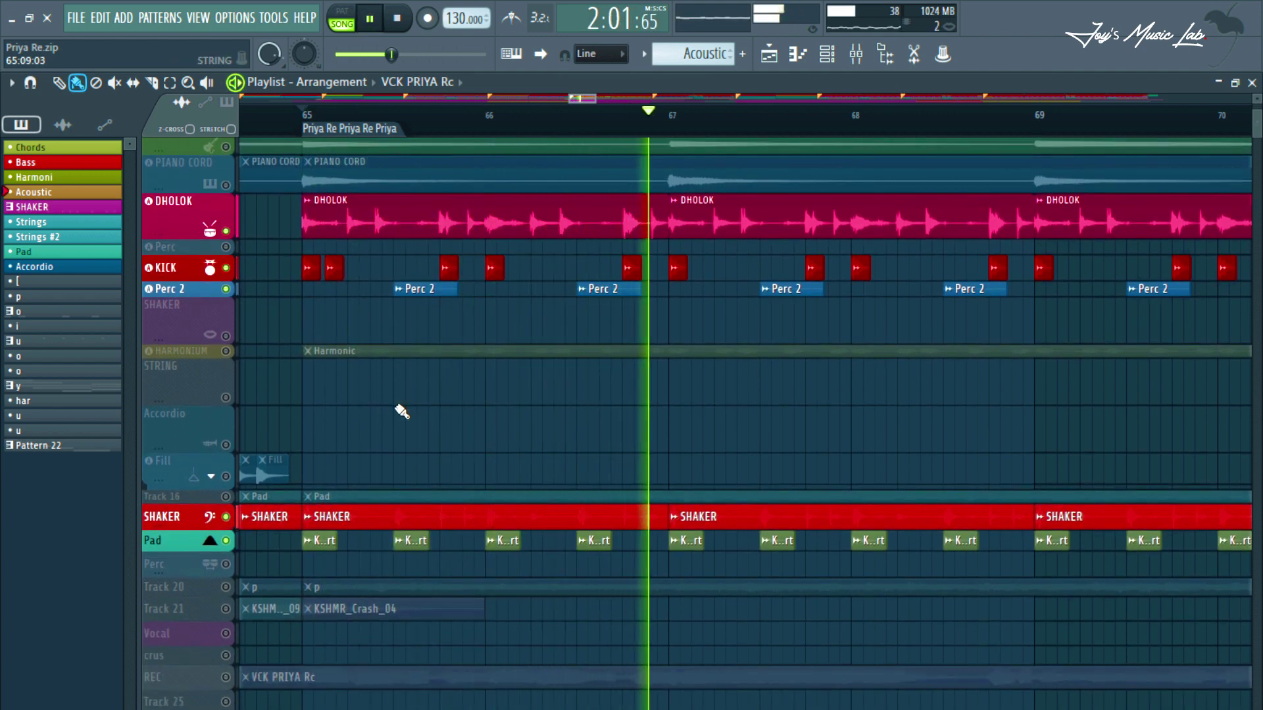
pyautogui.scroll(-4, 403, 127)
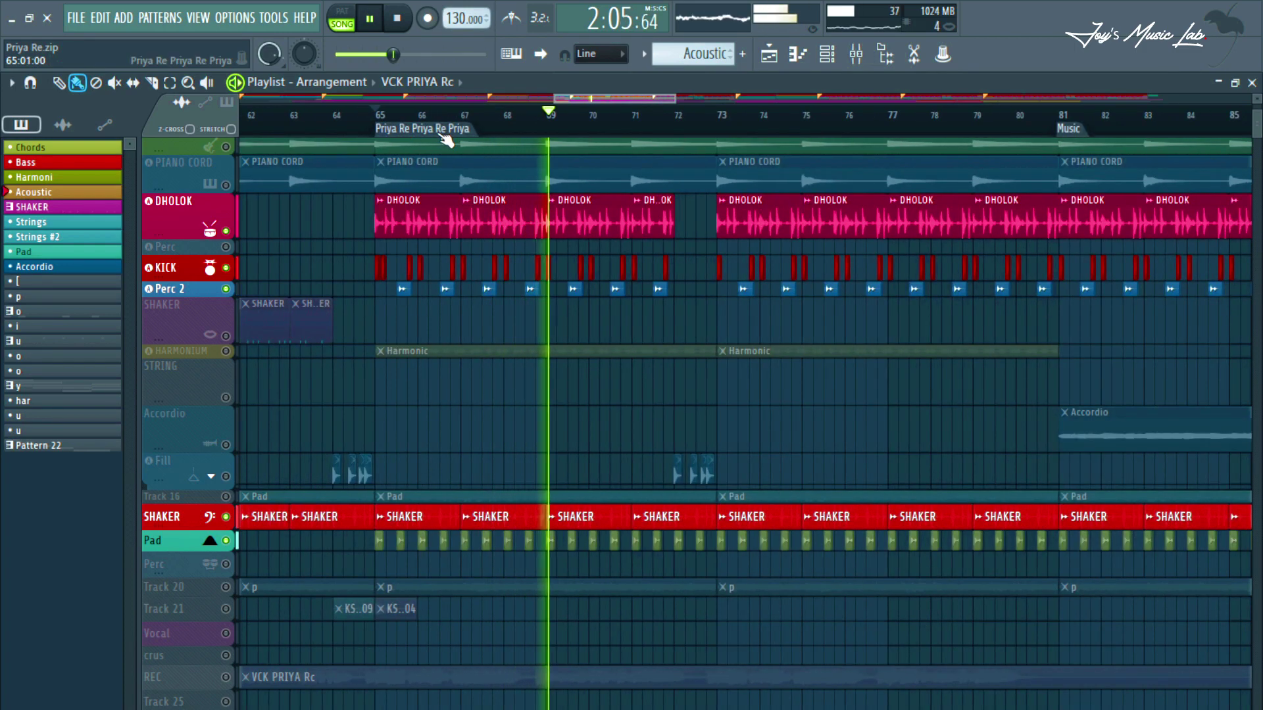
pyautogui.click(227, 476)
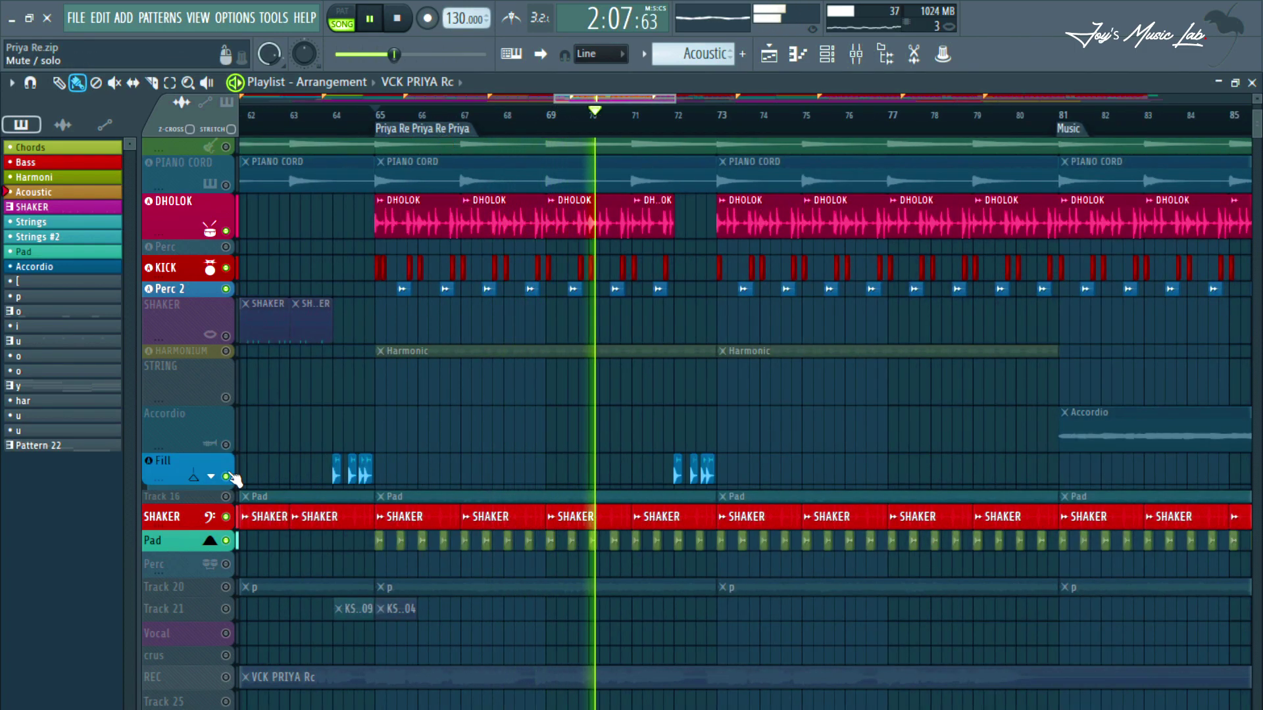
pyautogui.scroll(3, 727, 133)
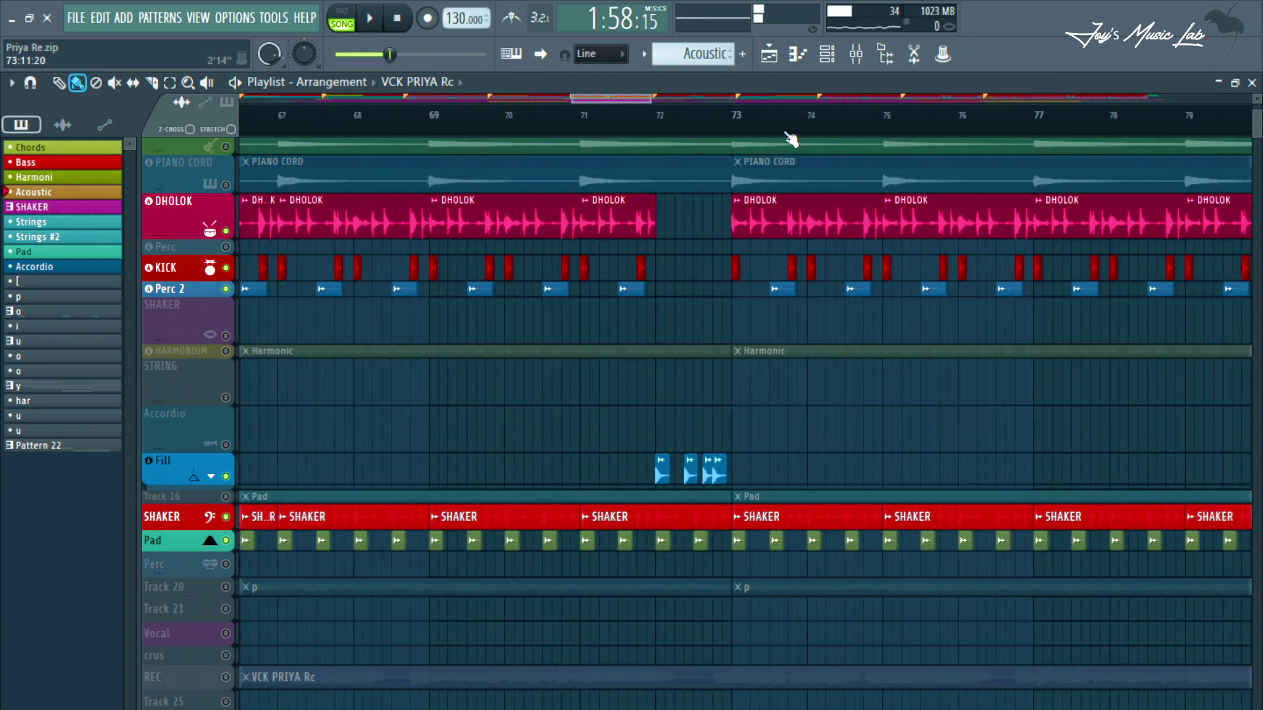
# Solo the REC track and audition its VCK PRIYA Rc vocal clip from the first verse at bar 17.
pyautogui.scroll(-4, 789, 132)
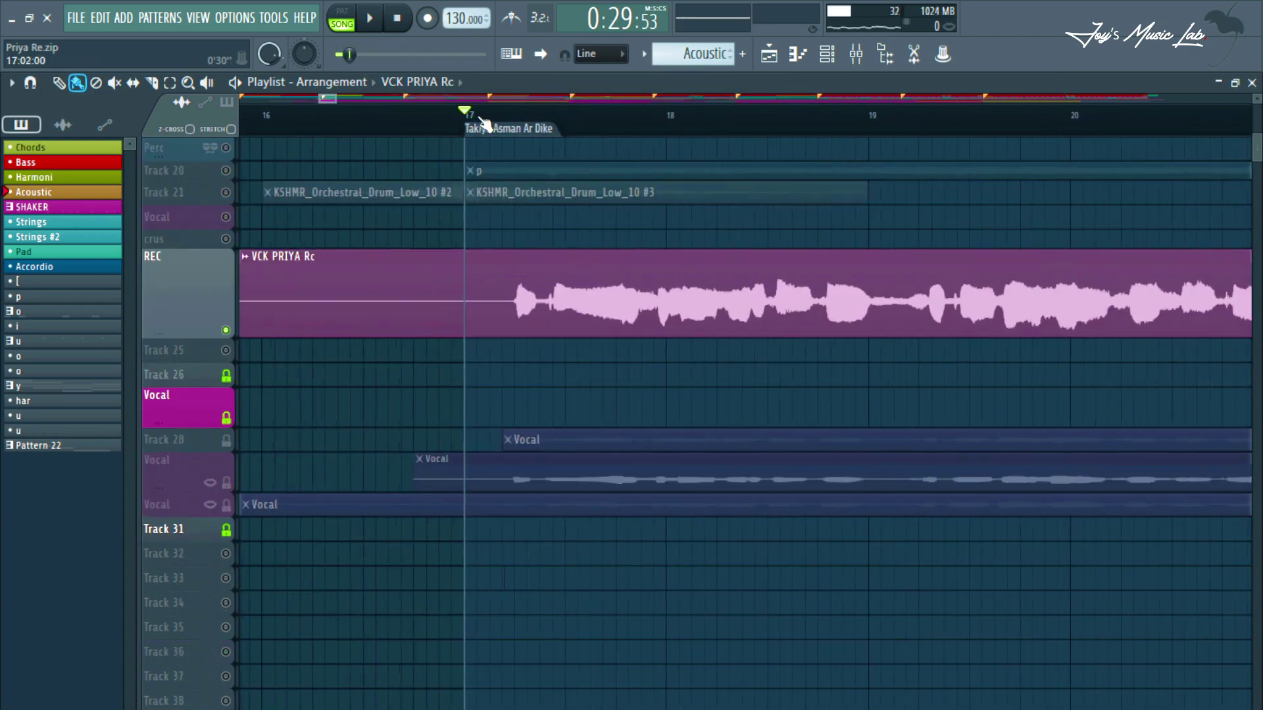
pyautogui.scroll(2, 484, 123)
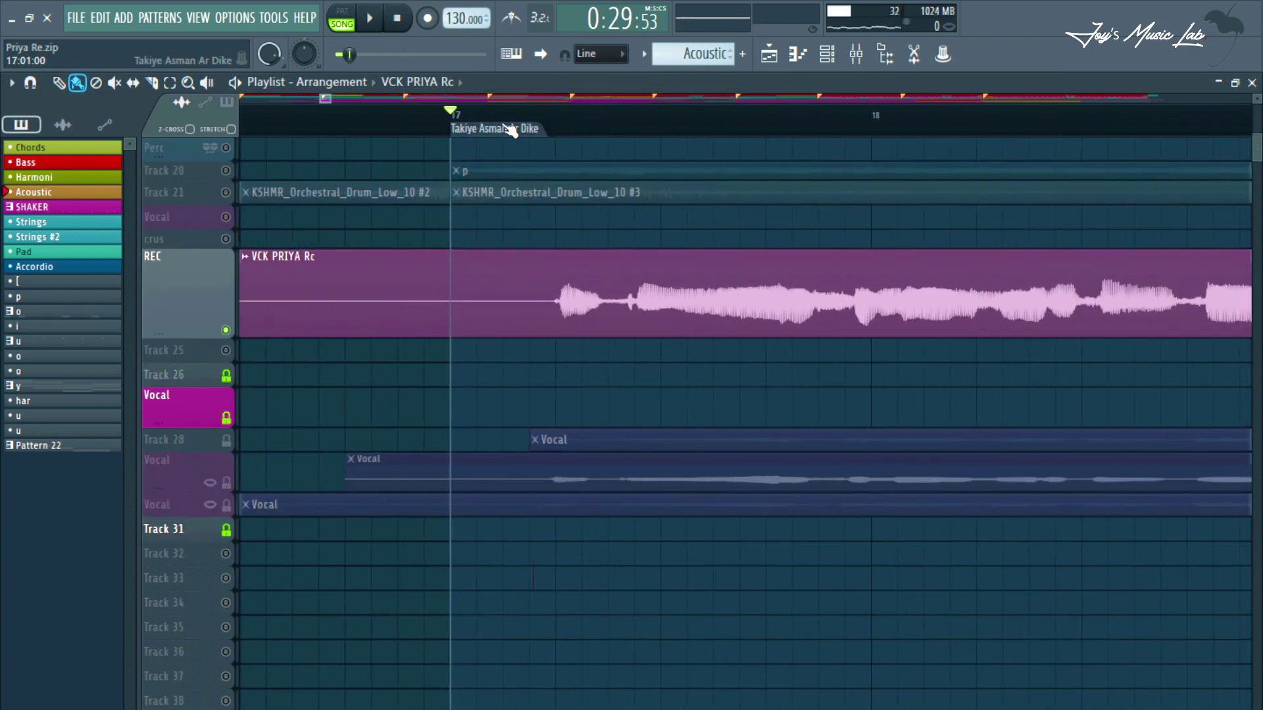
pyautogui.scroll(-5, 536, 120)
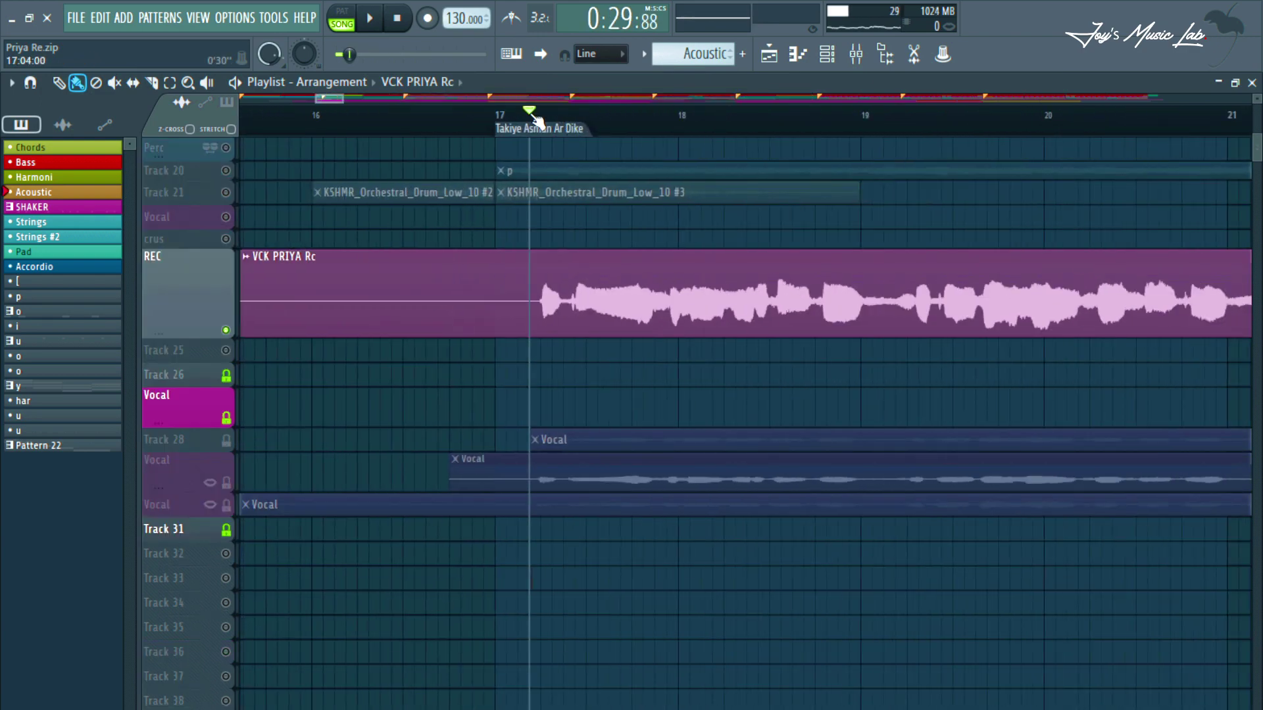
pyautogui.press('space')
pyautogui.scroll(-2, 538, 122)
pyautogui.scroll(-3, 537, 121)
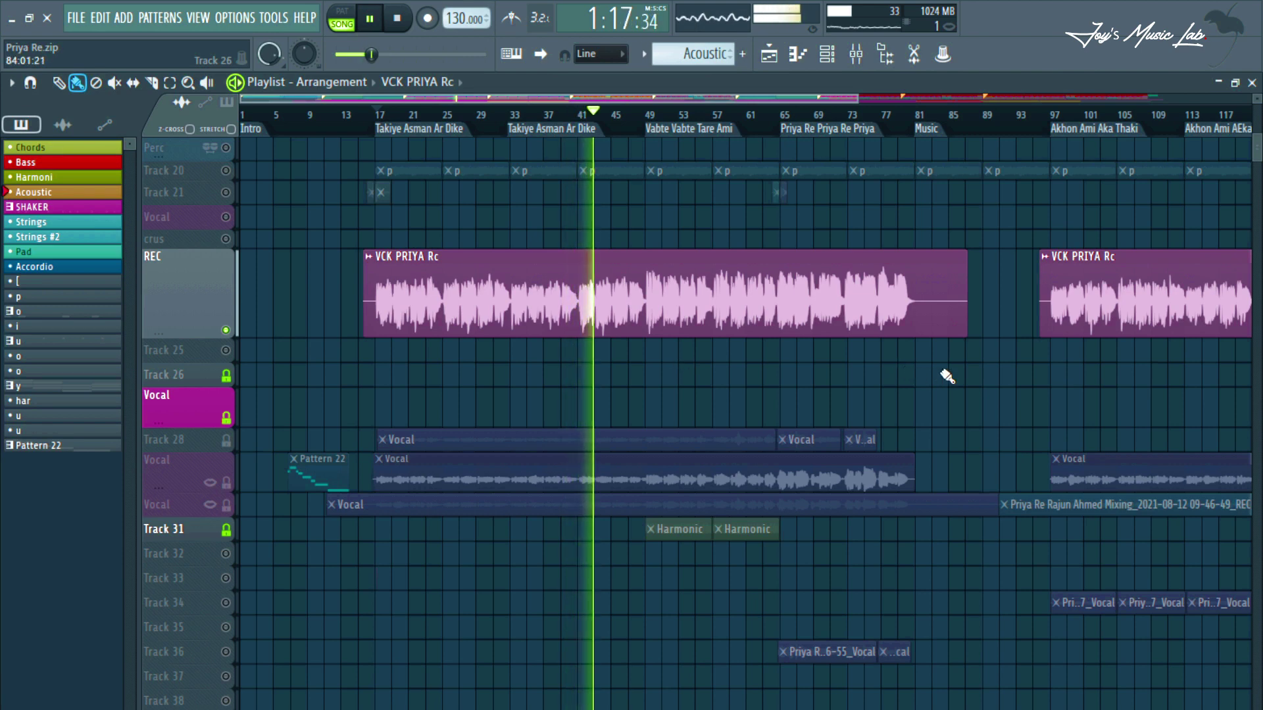
# Shrink the REC track's height and reduce the playlist zoom until the whole arrangement fits, with the vocal still playing.
pyautogui.moveTo(203, 336); pyautogui.dragTo(200, 255)
pyautogui.scroll(4, 872, 366)
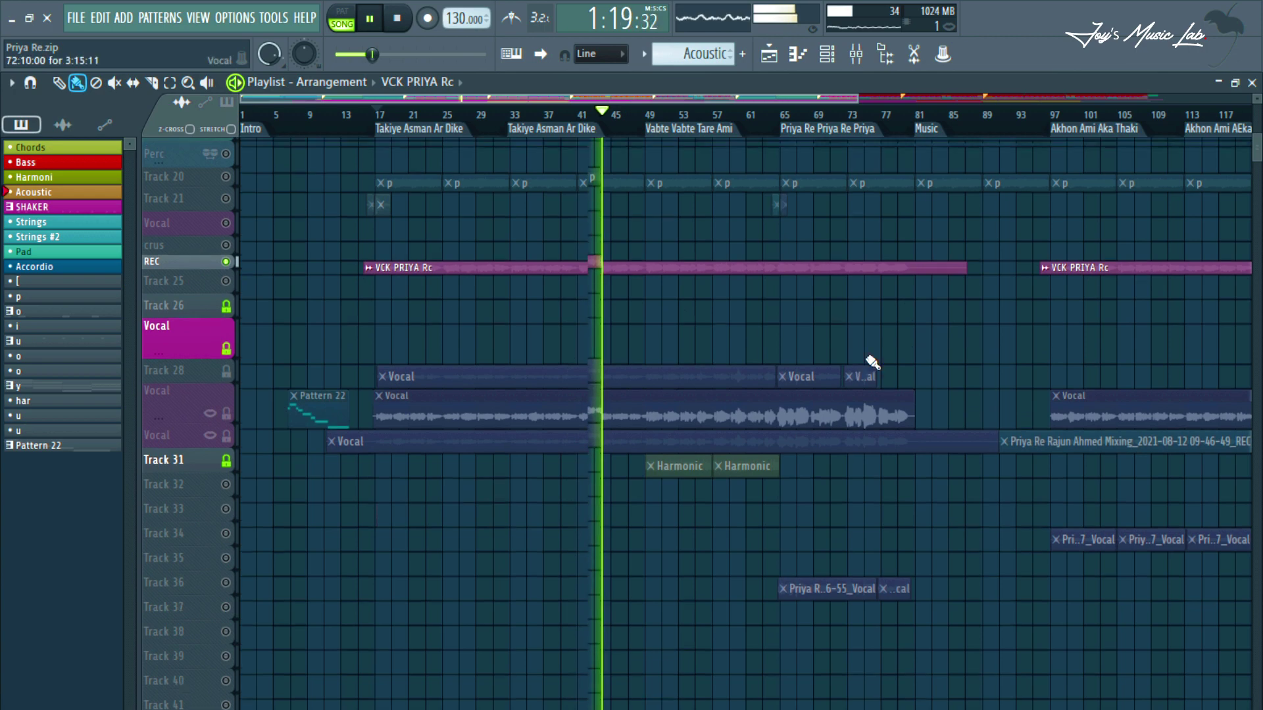
pyautogui.moveTo(1257, 99); pyautogui.dragTo(1257, 125)
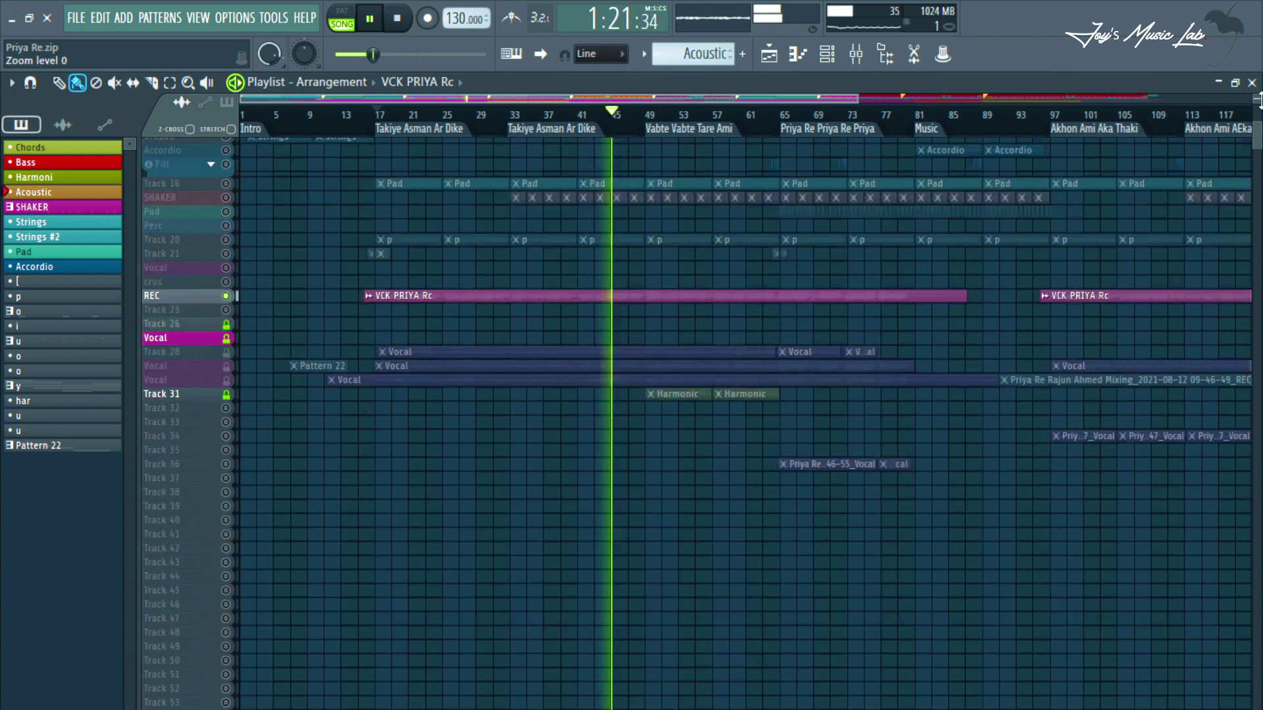
pyautogui.scroll(-3, 840, 118)
pyautogui.scroll(4, 845, 358)
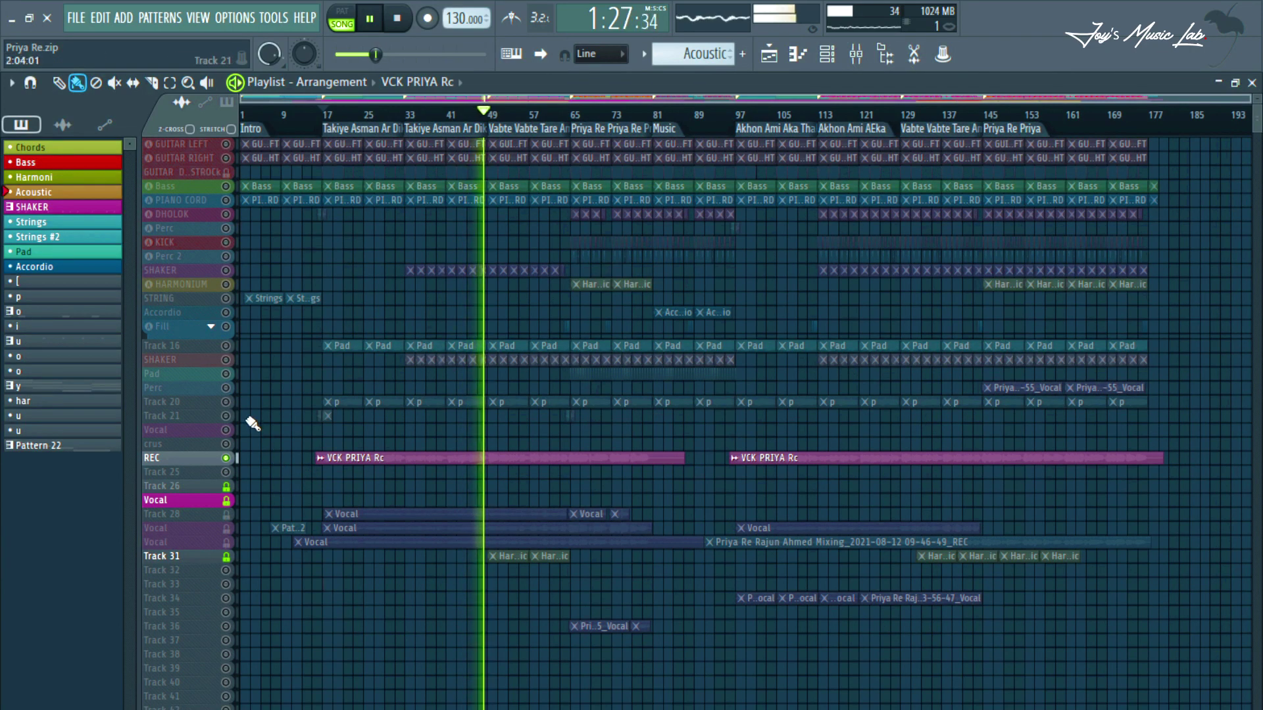
# Enable Track 20, the Perc track above it, Pad, the red SHAKER, Track 16, Fill and Accordio alongside the playing vocal.
pyautogui.click(228, 400)
pyautogui.click(228, 387)
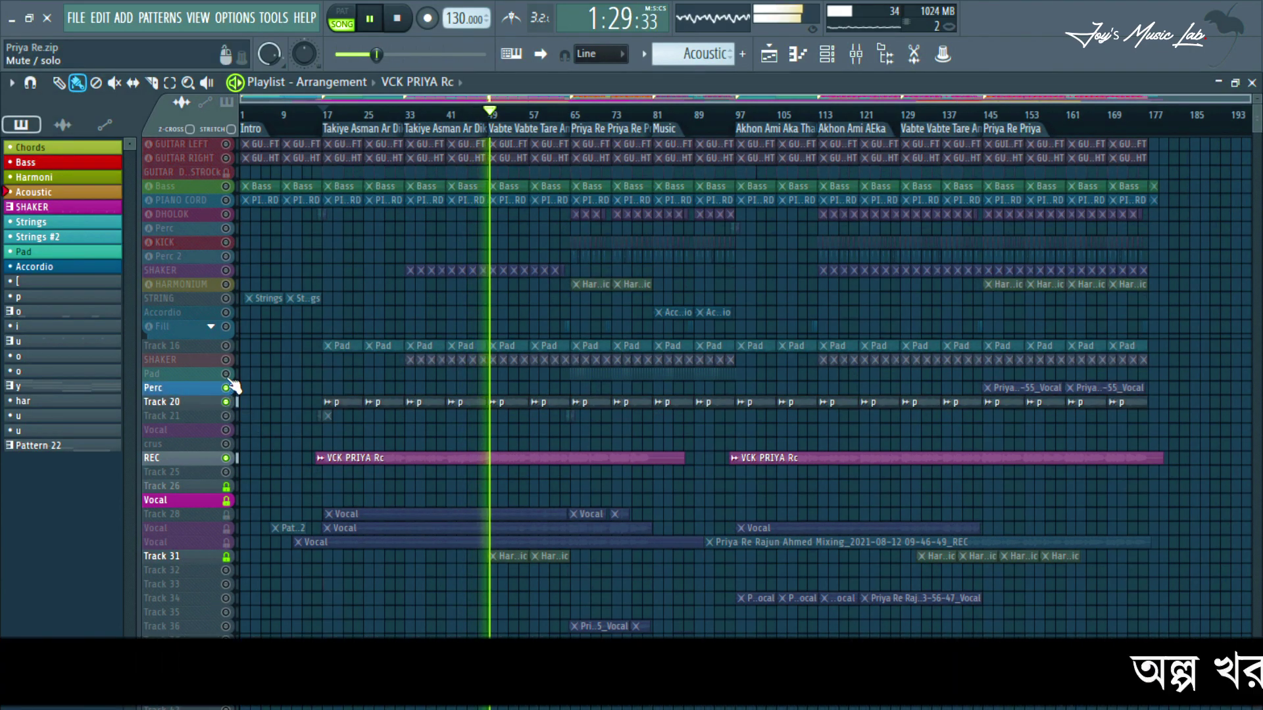
pyautogui.click(225, 374)
pyautogui.click(226, 360)
pyautogui.click(225, 345)
pyautogui.click(226, 326)
pyautogui.click(226, 312)
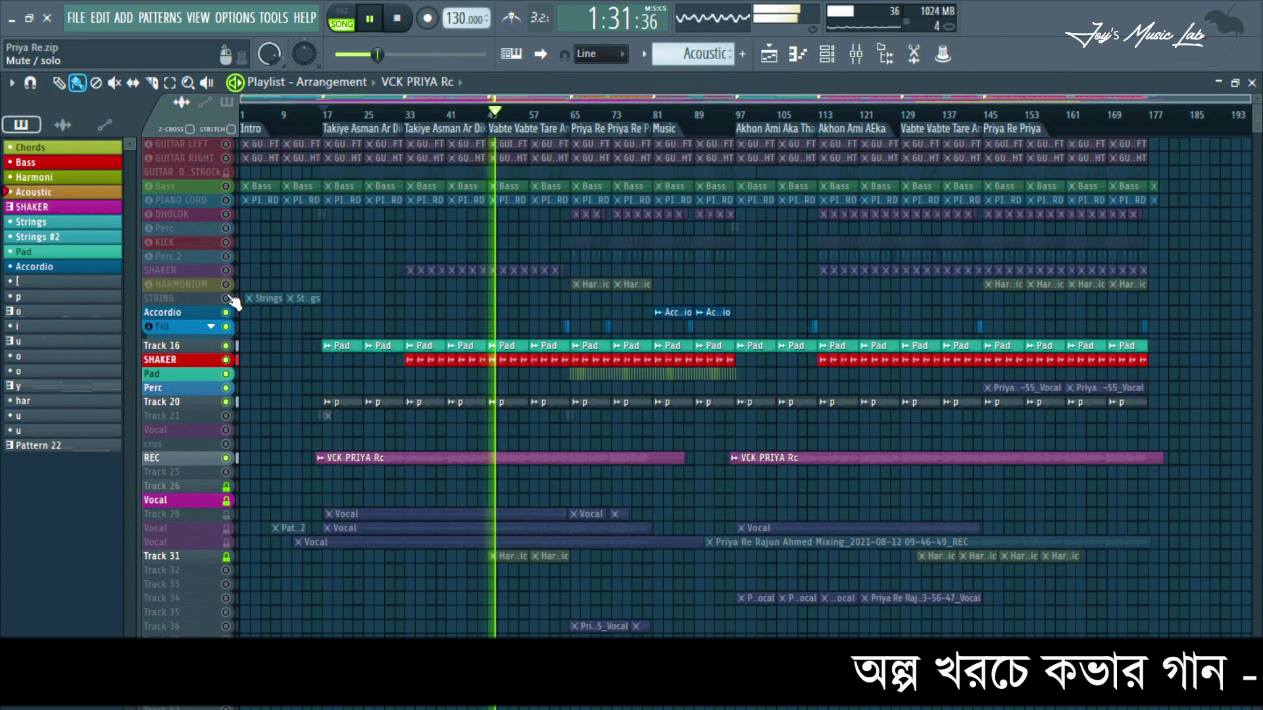
# Enable the STRING, HARMONIUM, purple SHAKER, Perc 2, KICK, upper Perc and DHOLOK tracks during playback.
pyautogui.click(226, 298)
pyautogui.click(226, 284)
pyautogui.click(226, 270)
pyautogui.click(225, 256)
pyautogui.click(226, 242)
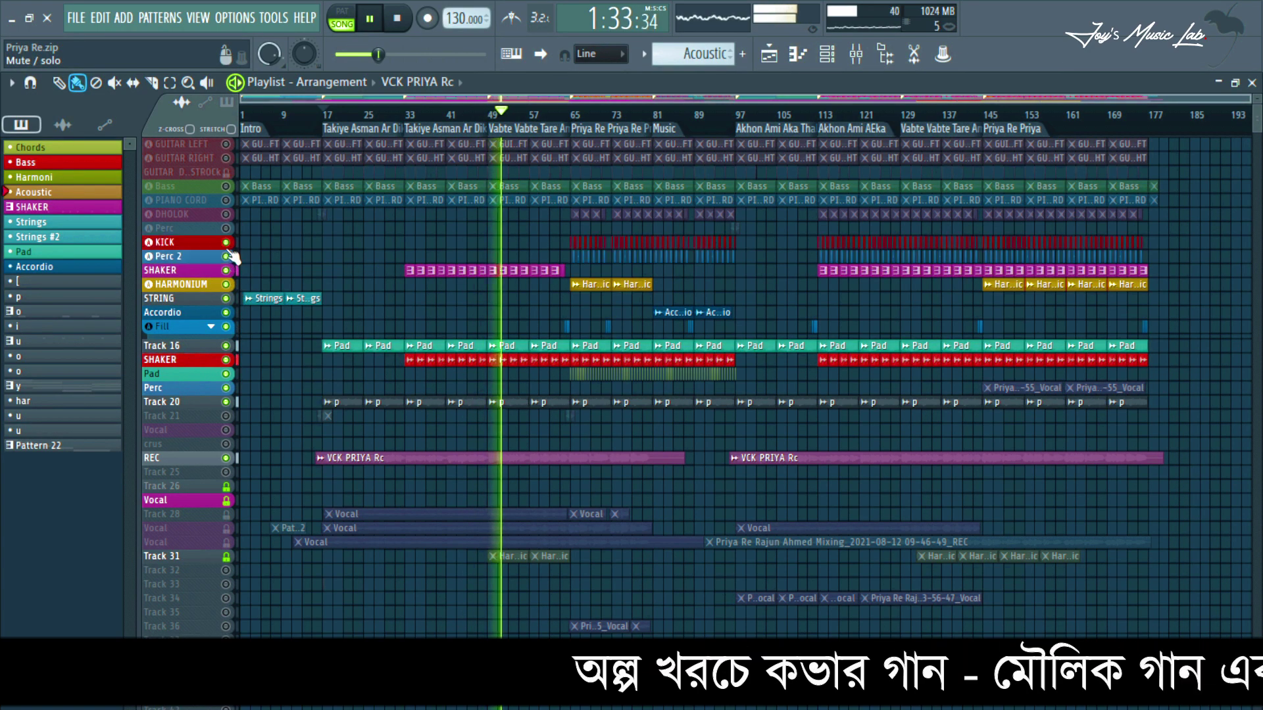
pyautogui.click(226, 229)
pyautogui.click(225, 215)
# Enable PIANO CORD, Bass and the three GUITAR tracks, listen to the full mix up to about bar 96, and stop playback.
pyautogui.click(226, 200)
pyautogui.click(226, 186)
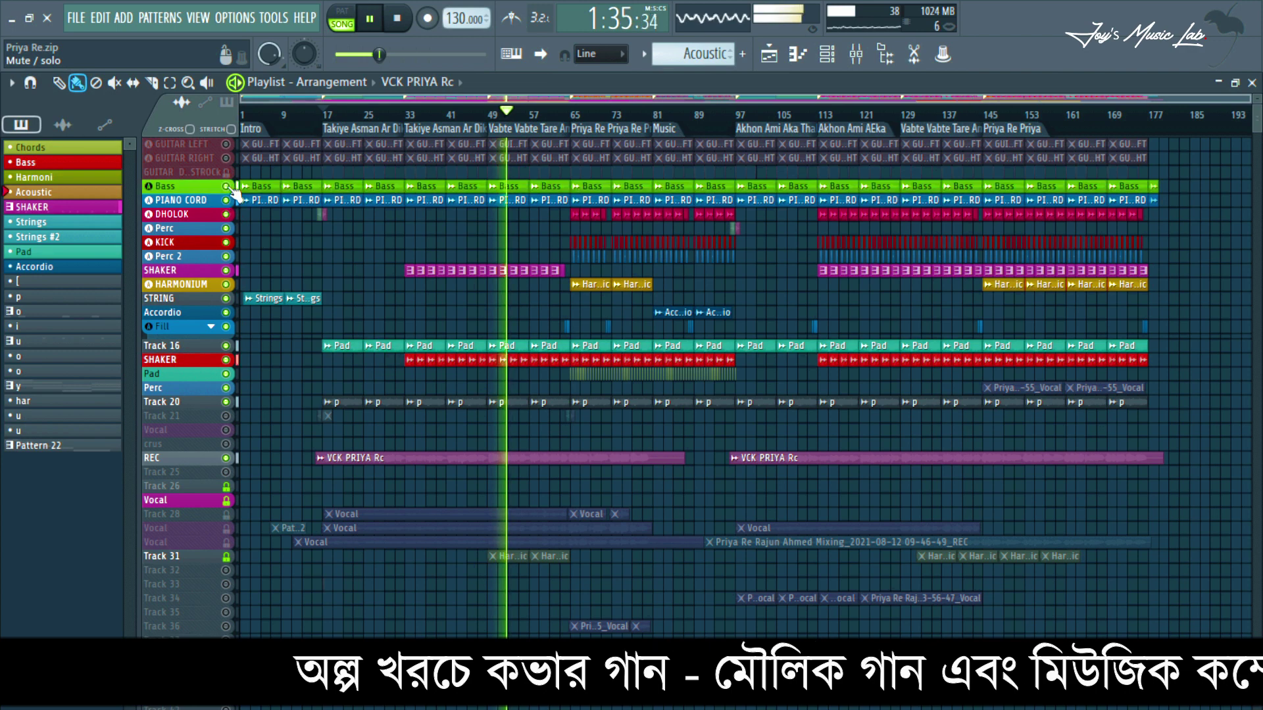
pyautogui.click(226, 172)
pyautogui.click(225, 158)
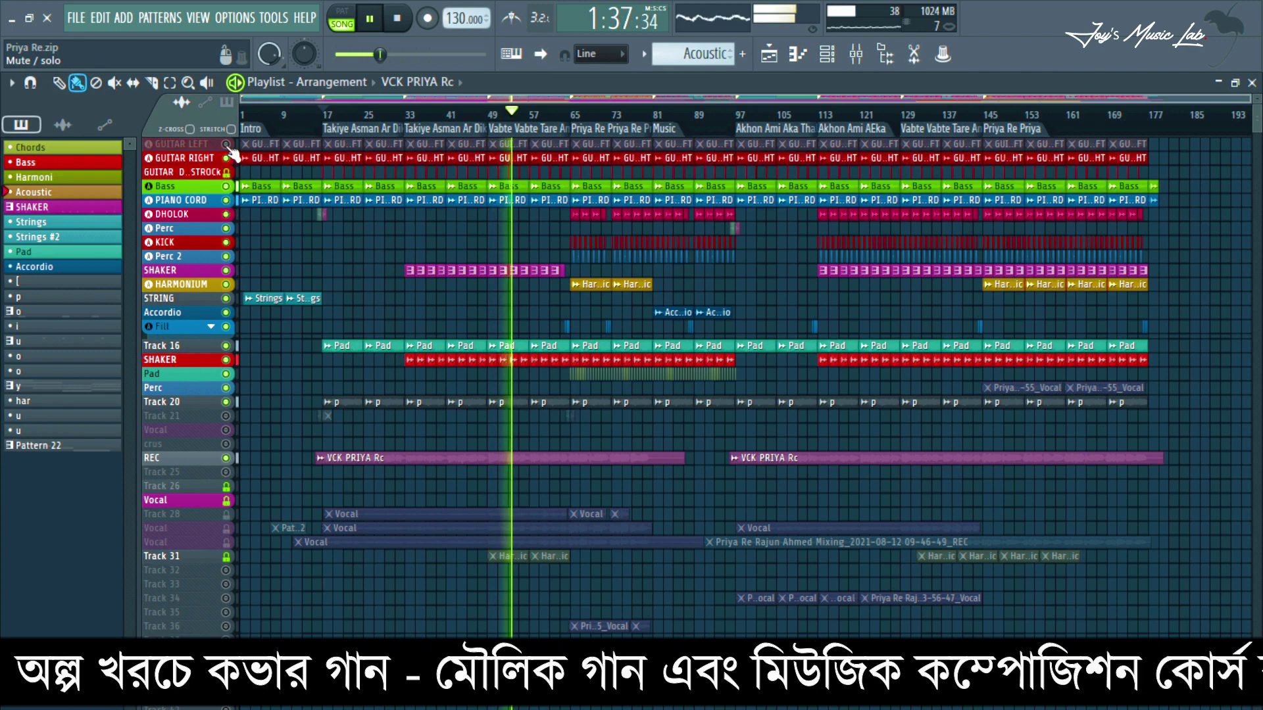
pyautogui.click(225, 145)
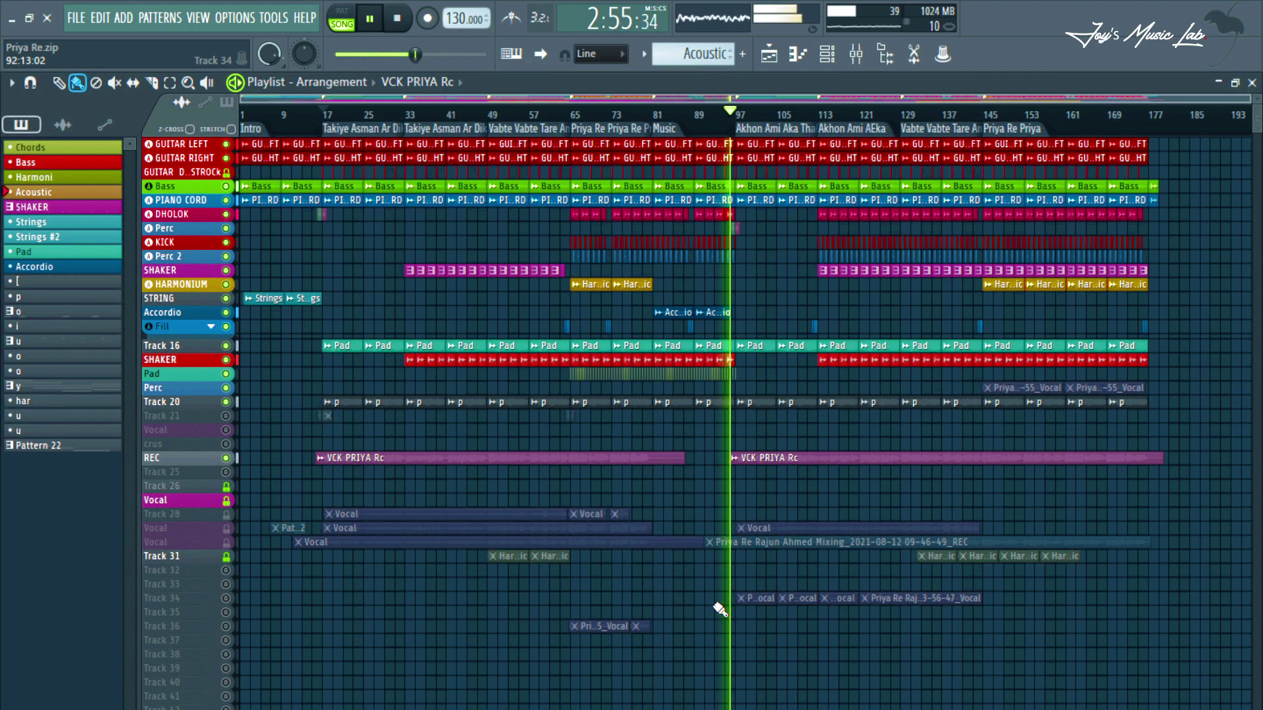
pyautogui.press('space')
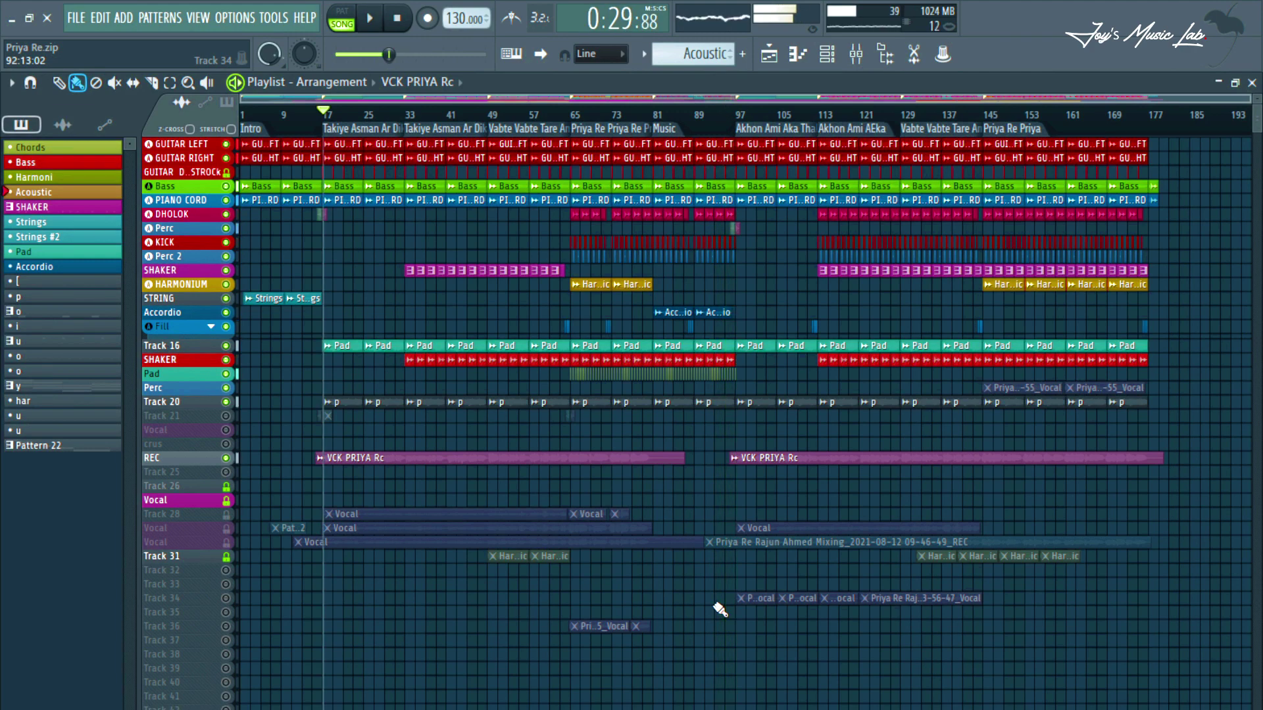